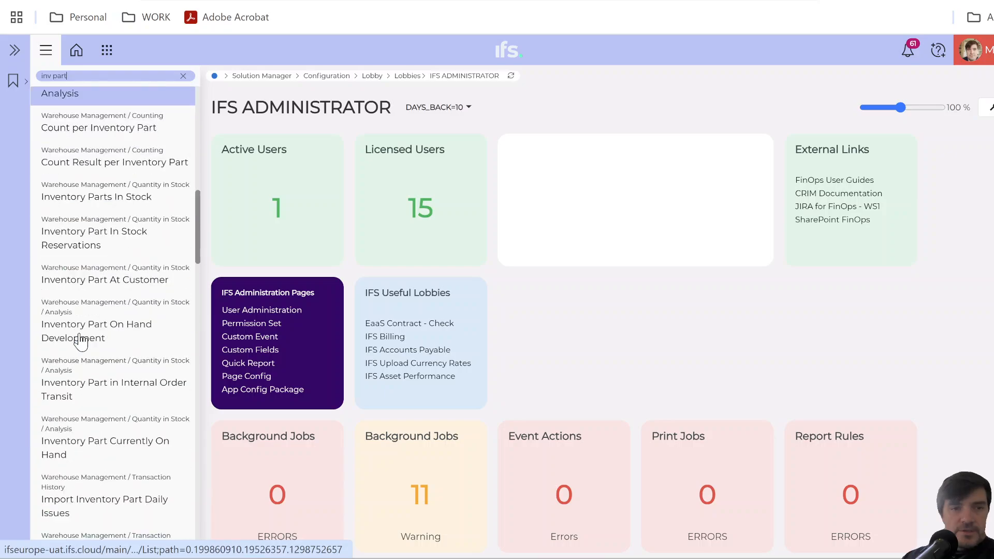
{"action": "scroll", "coordinate": [75, 437], "scroll_direction": "down", "scroll_amount": 11}
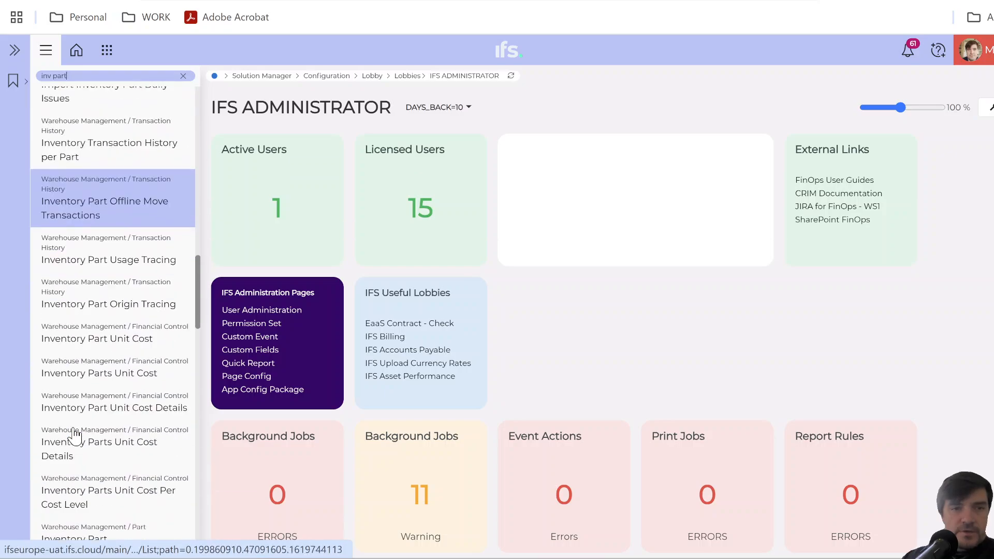
Open the Inventory Part page under Warehouse Management / Part from the "inv part" search results.
{"action": "scroll", "coordinate": [92, 213], "scroll_direction": "up", "scroll_amount": 1}
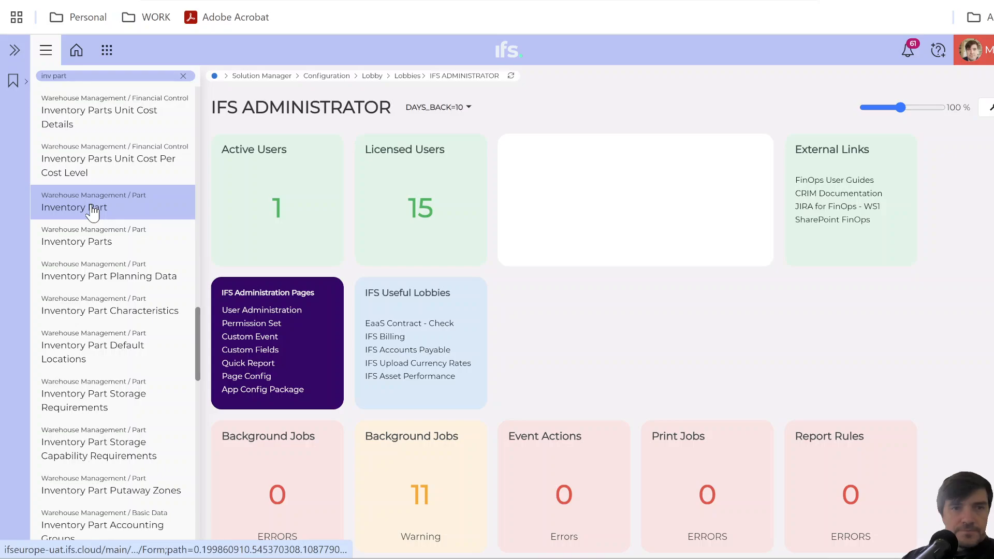
{"action": "left_click", "coordinate": [92, 213]}
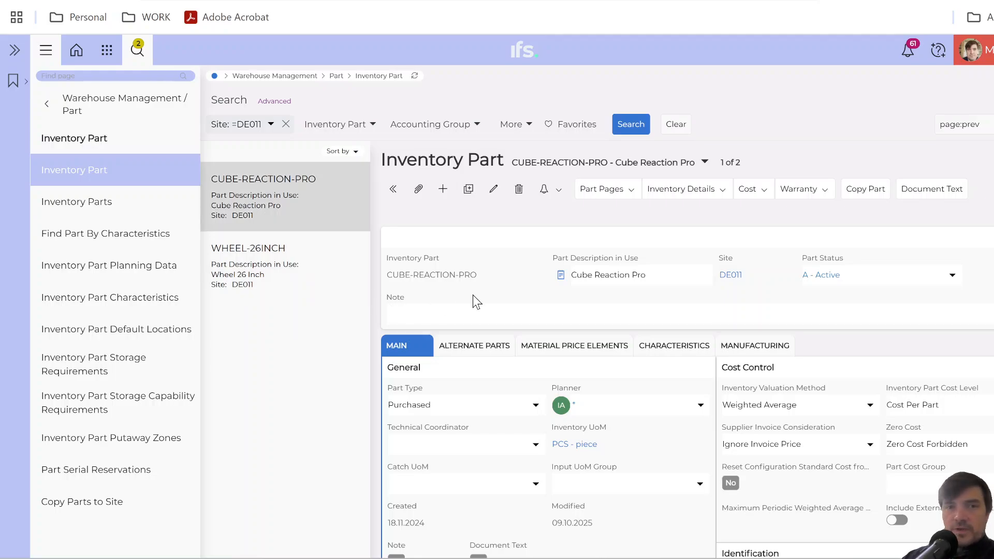
Expand the attachments of inventory part CUBE-REACTION-PRO and go to its Documents section.
{"action": "scroll", "coordinate": [473, 295], "scroll_direction": "down", "scroll_amount": 3}
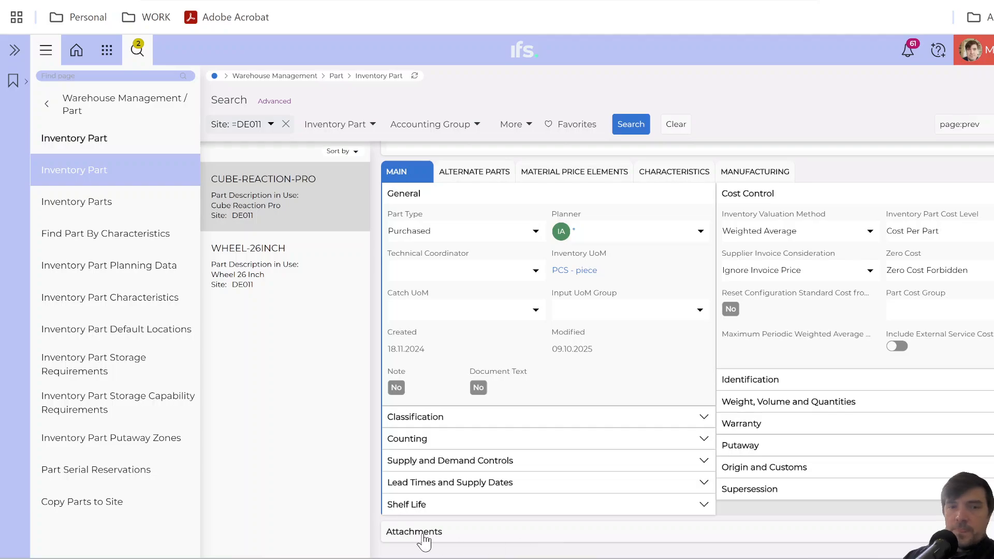
{"action": "left_click", "coordinate": [480, 536]}
{"action": "scroll", "coordinate": [499, 495], "scroll_direction": "down", "scroll_amount": 3}
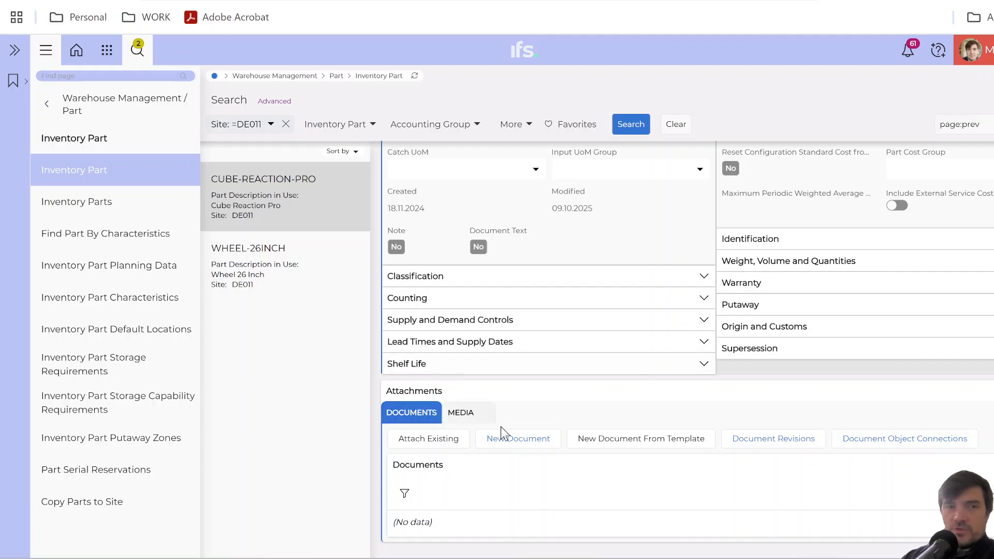
{"action": "scroll", "coordinate": [501, 427], "scroll_direction": "up", "scroll_amount": 6}
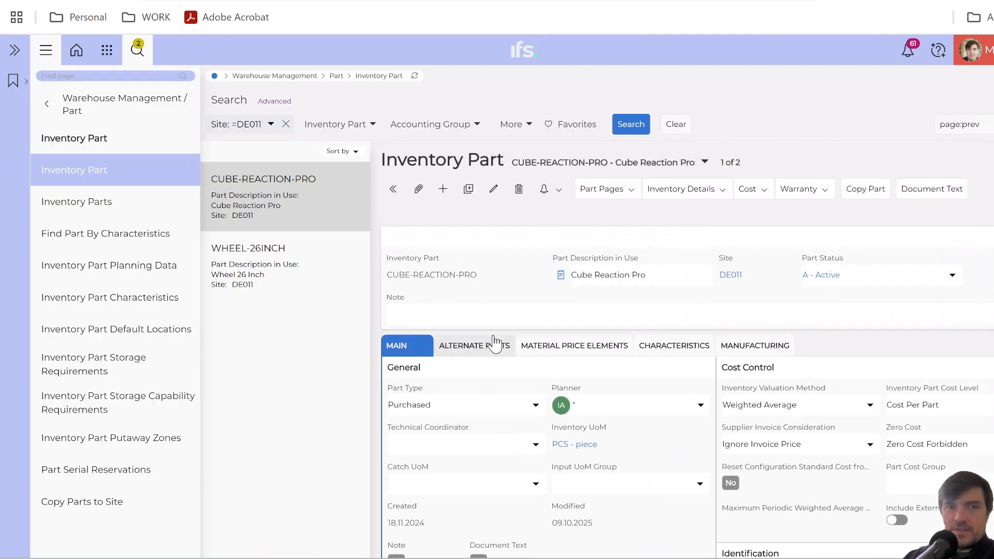
{"action": "scroll", "coordinate": [492, 344], "scroll_direction": "down", "scroll_amount": 6}
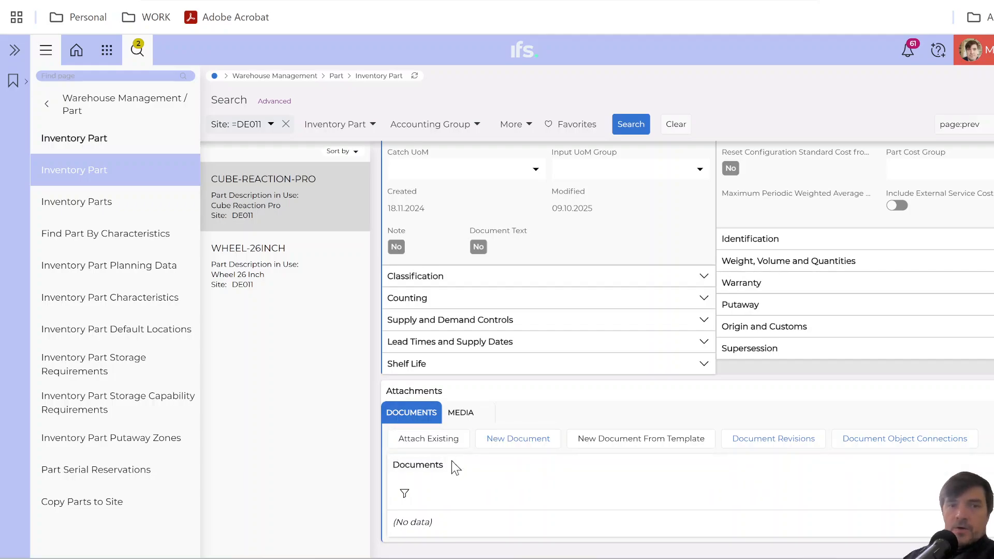
{"action": "scroll", "coordinate": [441, 480], "scroll_direction": "up", "scroll_amount": 6}
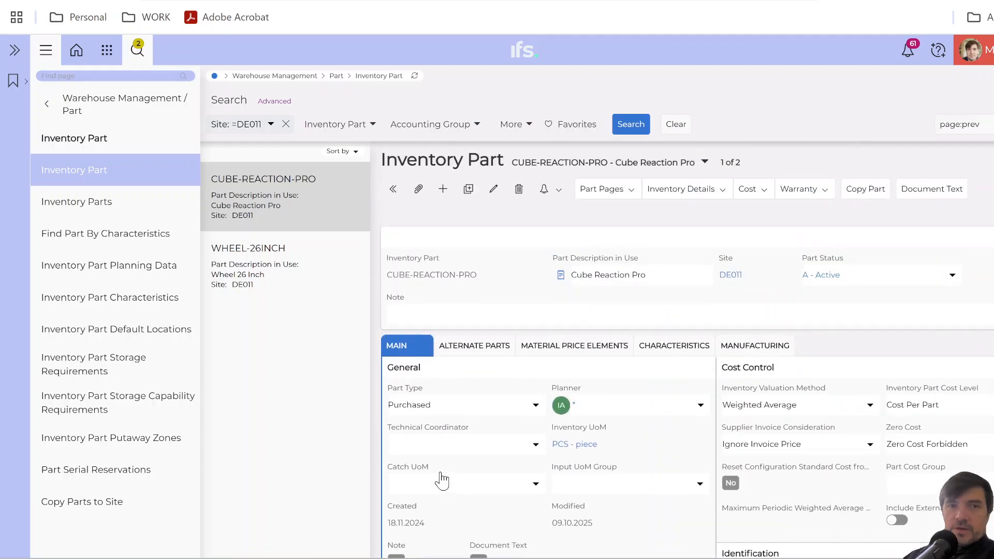
{"action": "left_click", "coordinate": [418, 192]}
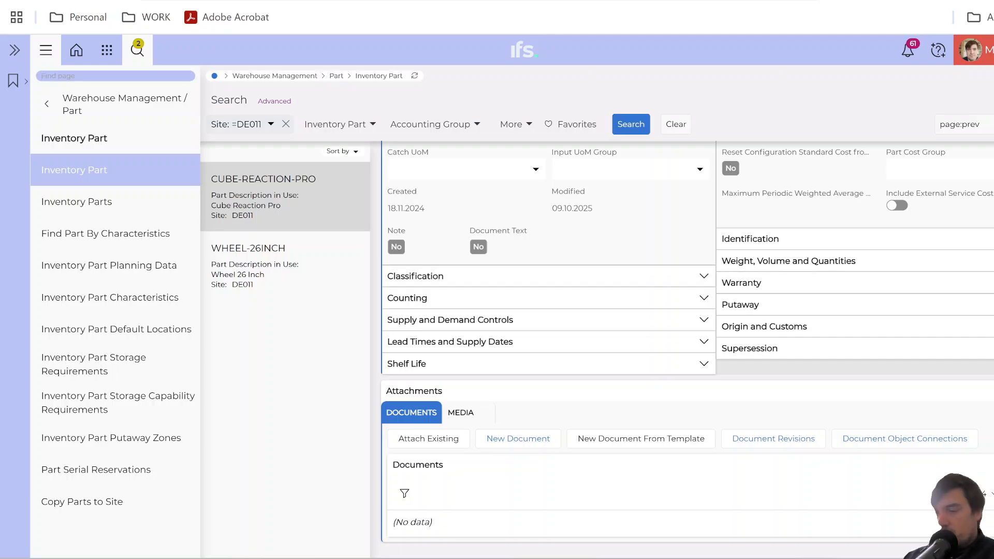
Search the navigator for "object connections" and open the Solution Manager / Object Connections page in a new browser tab.
{"action": "type", "text": "bject connections"}
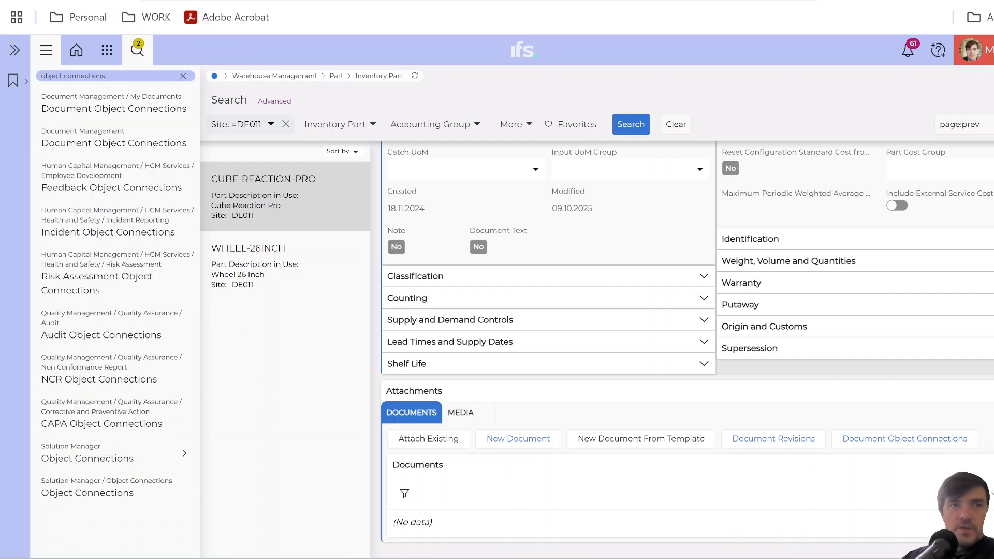
{"action": "right_click", "coordinate": [93, 505]}
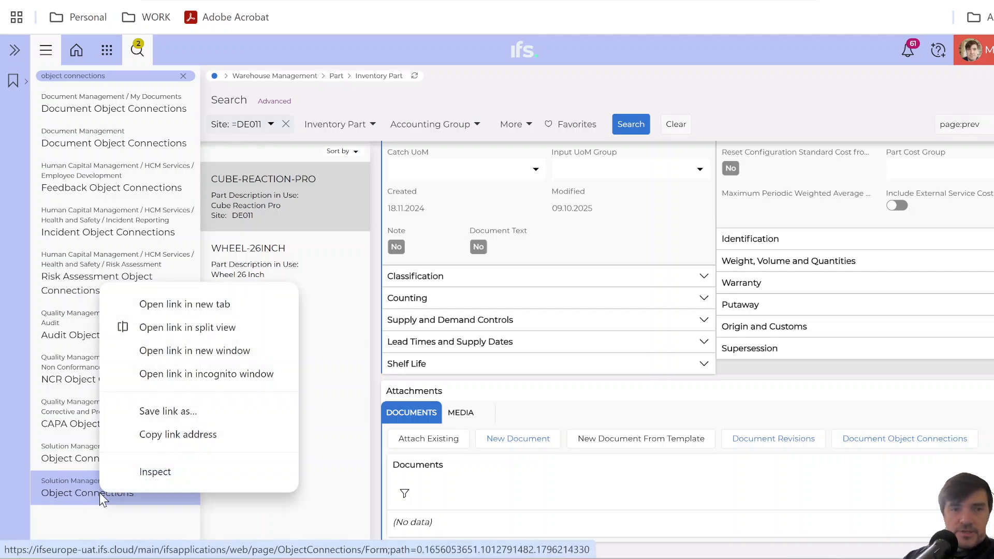
{"action": "left_click", "coordinate": [182, 303]}
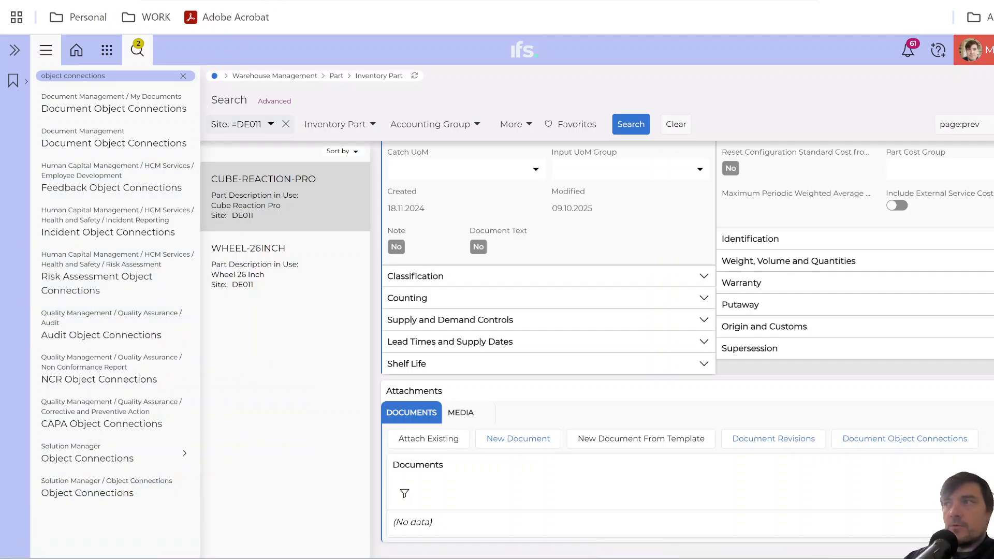
{"action": "key", "text": "ctrl+Tab"}
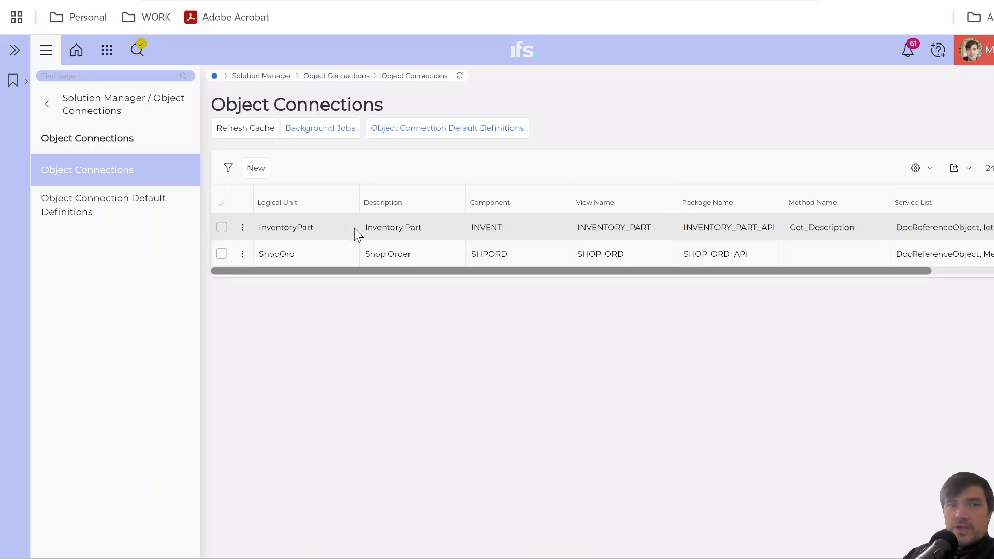
Show the search filters and Service List column, and open the InventoryPart object connection for editing.
{"action": "left_click", "coordinate": [138, 52]}
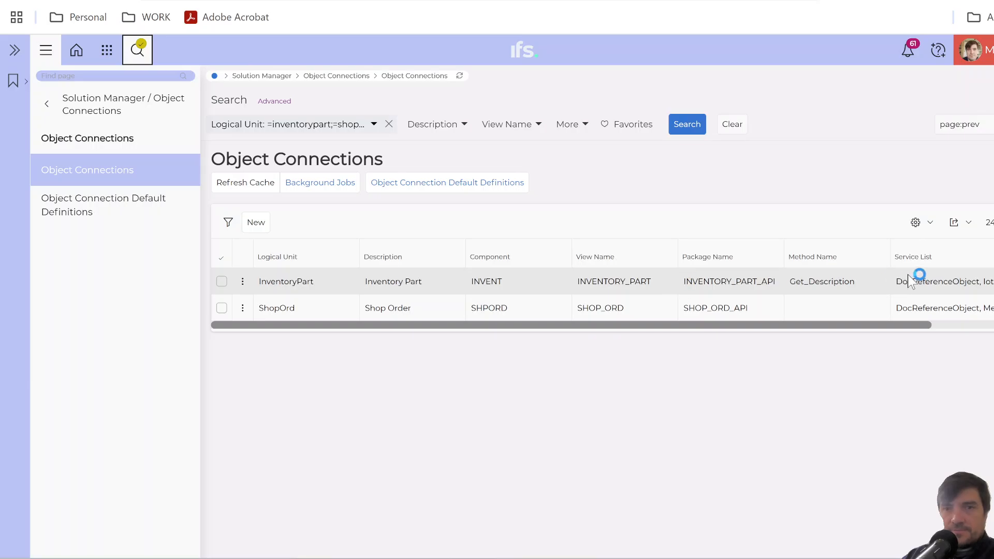
{"action": "left_click_drag", "start_coordinate": [915, 324], "coordinate": [993, 325]}
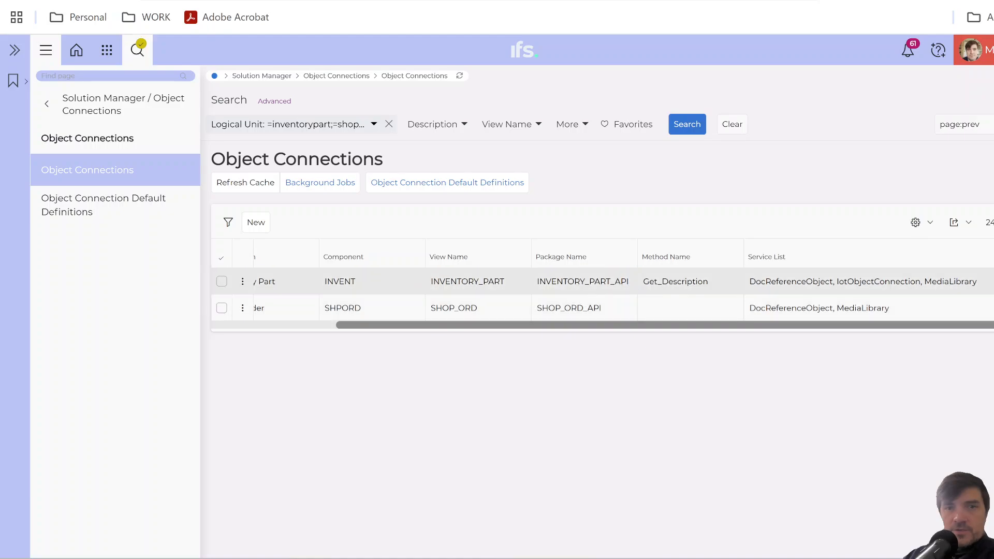
{"action": "left_click", "coordinate": [580, 282]}
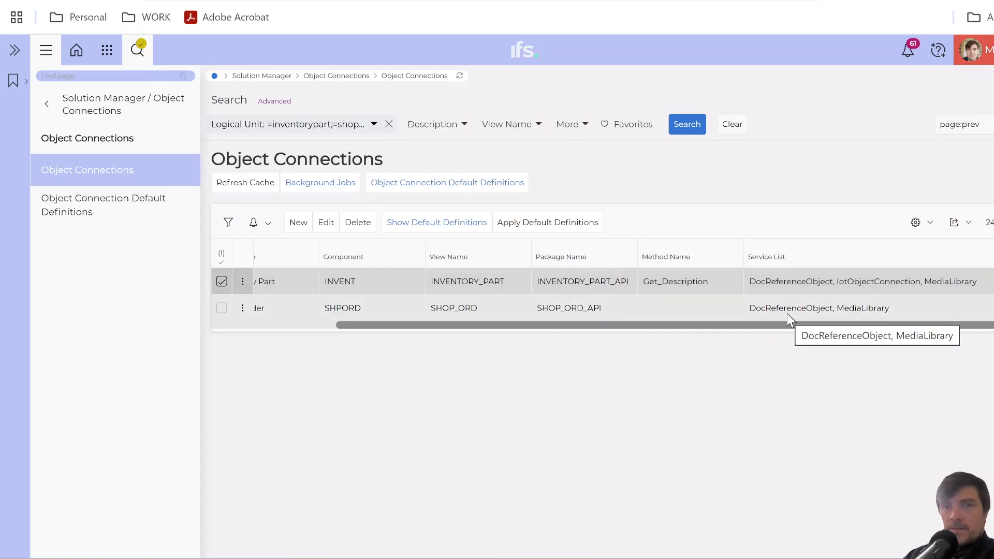
{"action": "left_click", "coordinate": [324, 224]}
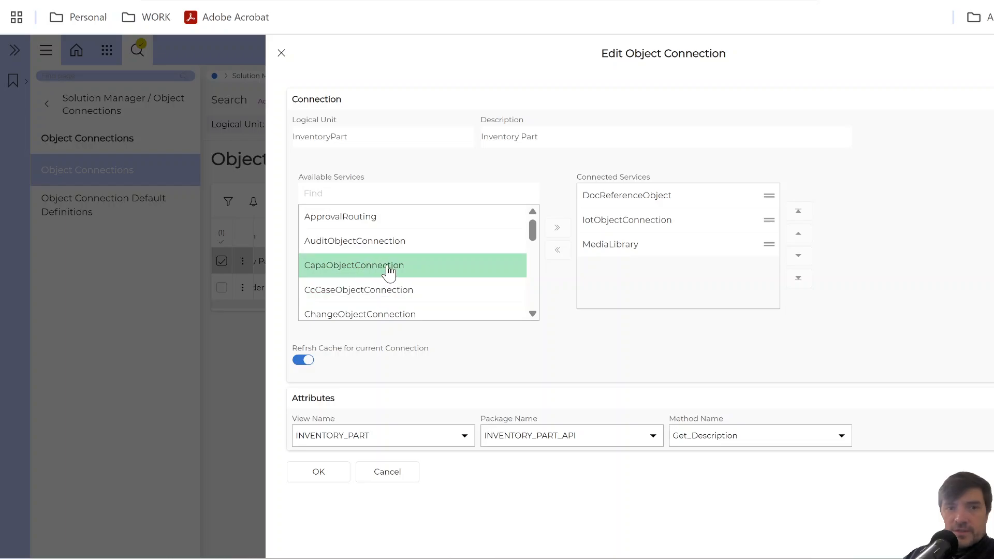
Examine the available and connected services of the InventoryPart connection, and close the editor without changes.
{"action": "scroll", "coordinate": [389, 267], "scroll_direction": "down", "scroll_amount": 3}
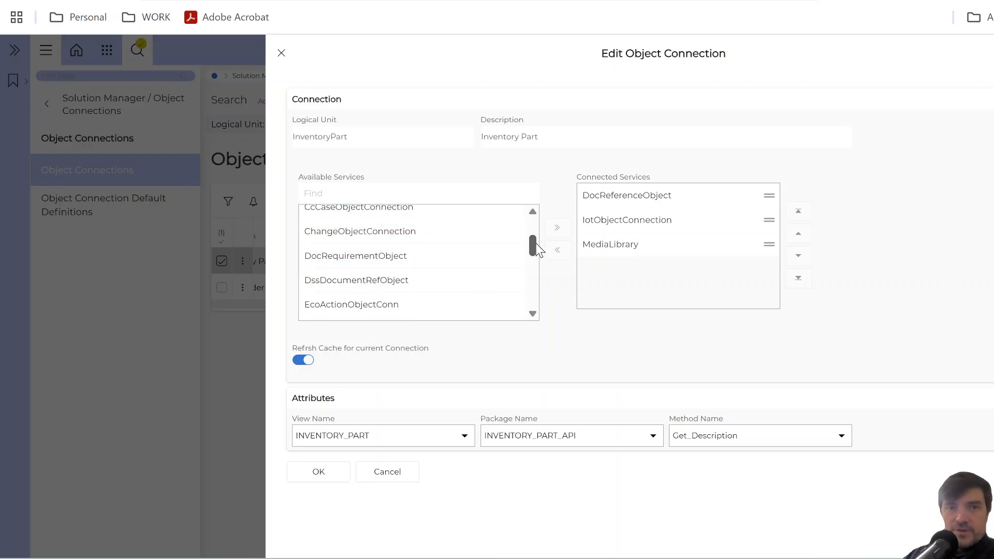
{"action": "left_click_drag", "start_coordinate": [537, 246], "coordinate": [533, 266]}
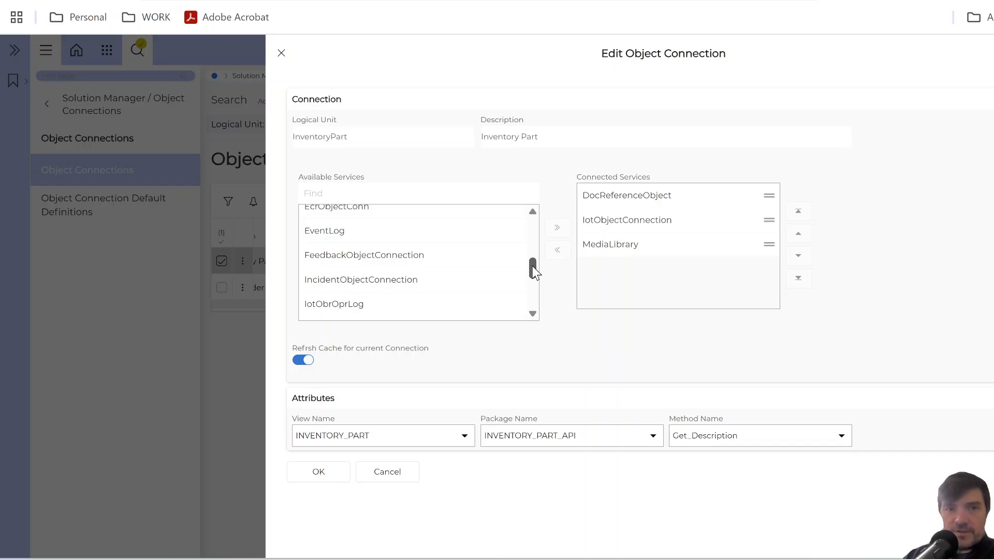
{"action": "left_click_drag", "start_coordinate": [533, 267], "coordinate": [532, 232]}
{"action": "left_click", "coordinate": [638, 220]}
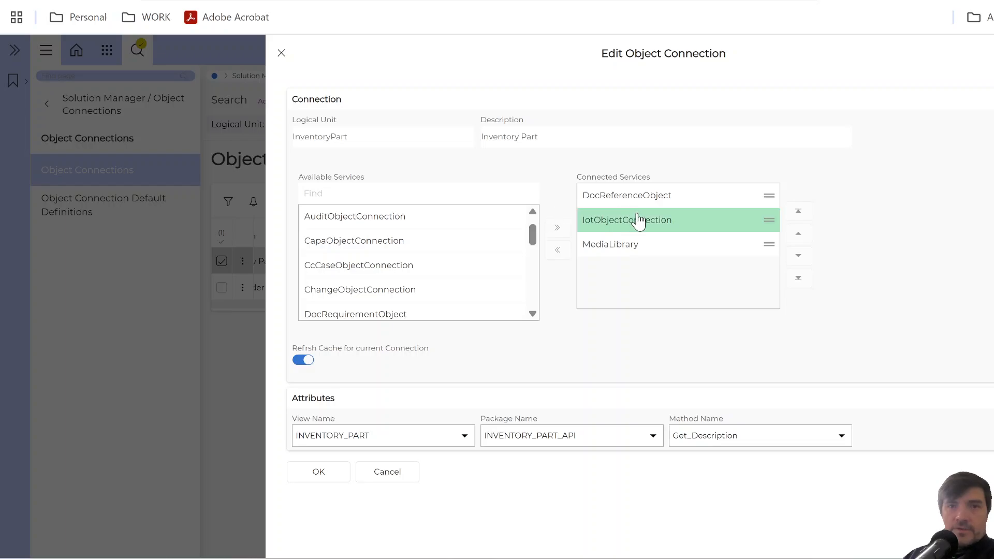
{"action": "left_click", "coordinate": [627, 200]}
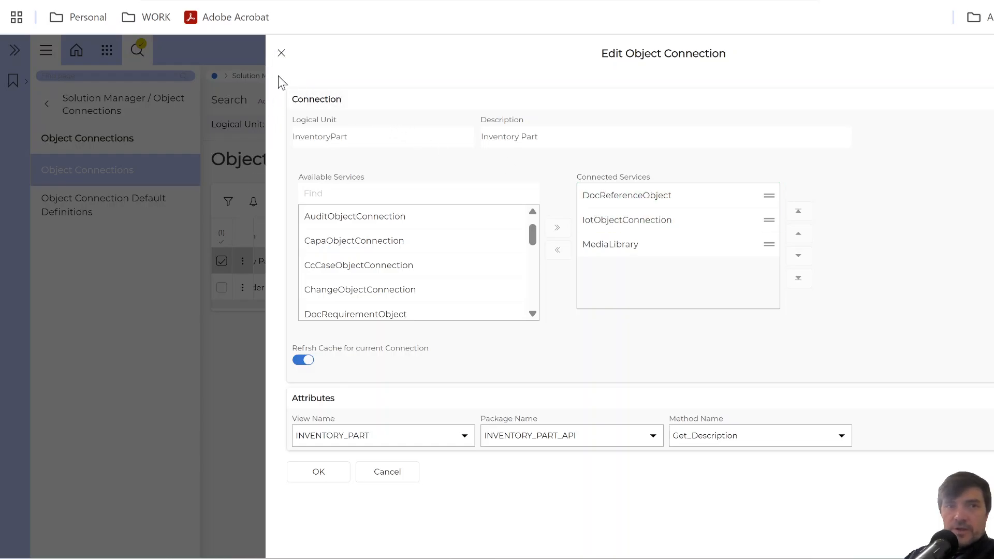
{"action": "left_click", "coordinate": [281, 52]}
{"action": "left_click", "coordinate": [221, 282]}
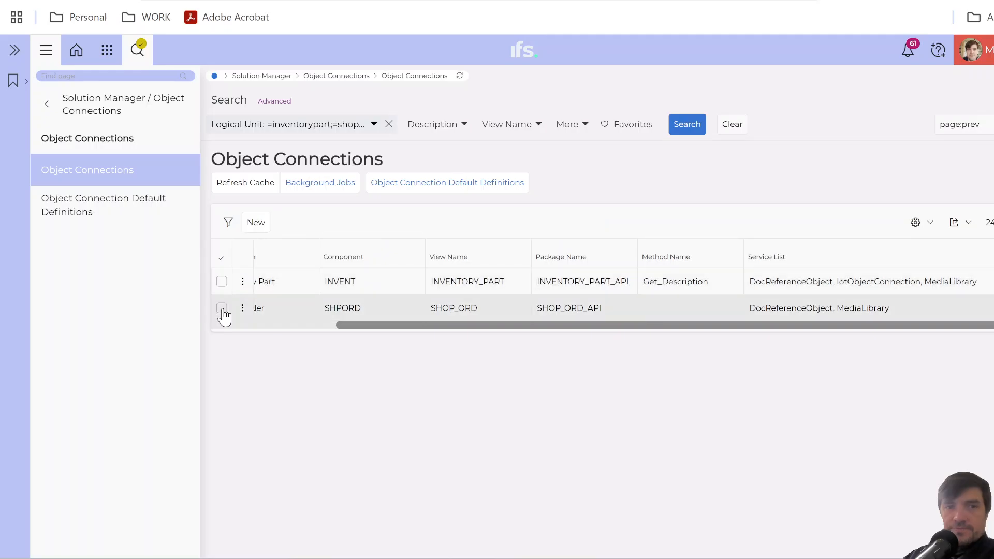
{"action": "left_click", "coordinate": [461, 313]}
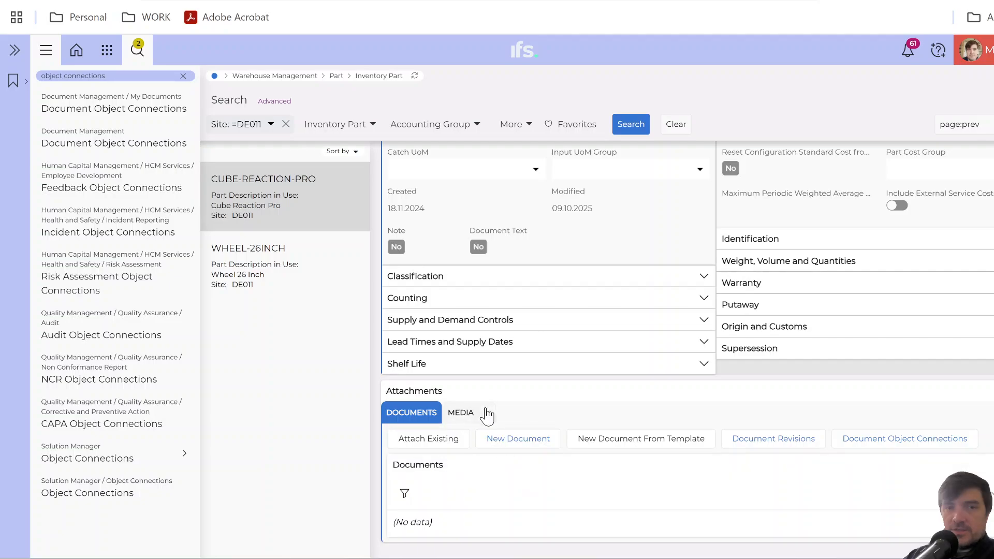
Back on the CUBE-REACTION-PRO inventory part page, create and attach a new document of class DRAWING from the file bicycle.png.
{"action": "scroll", "coordinate": [511, 401], "scroll_direction": "up", "scroll_amount": 3}
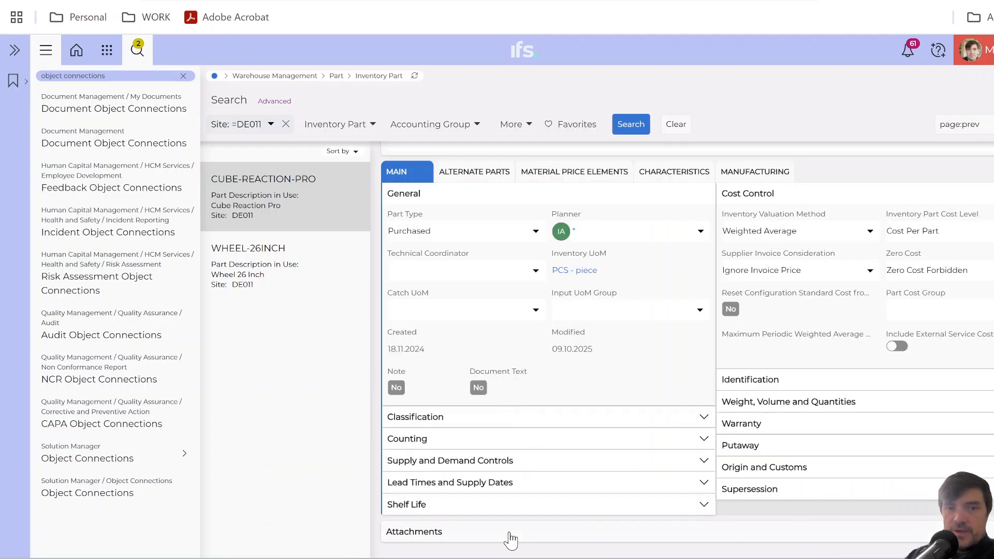
{"action": "scroll", "coordinate": [511, 536], "scroll_direction": "down", "scroll_amount": 3}
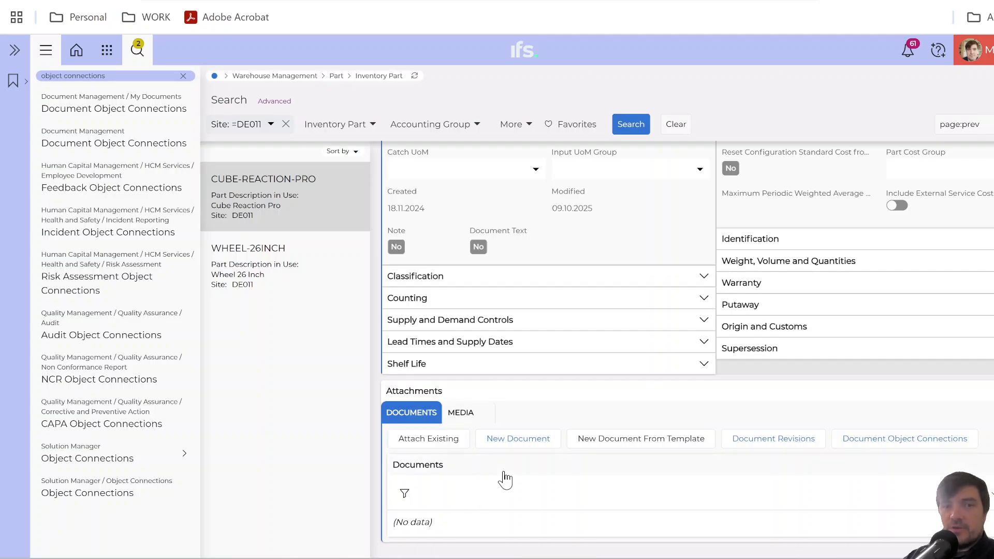
{"action": "left_click", "coordinate": [517, 440]}
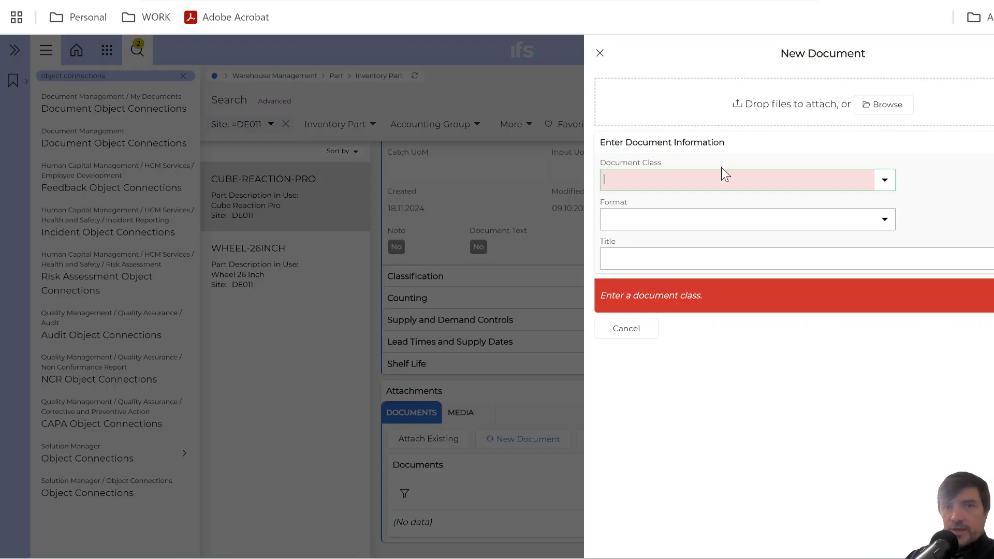
{"action": "left_click", "coordinate": [725, 179]}
{"action": "type", "text": "dra"}
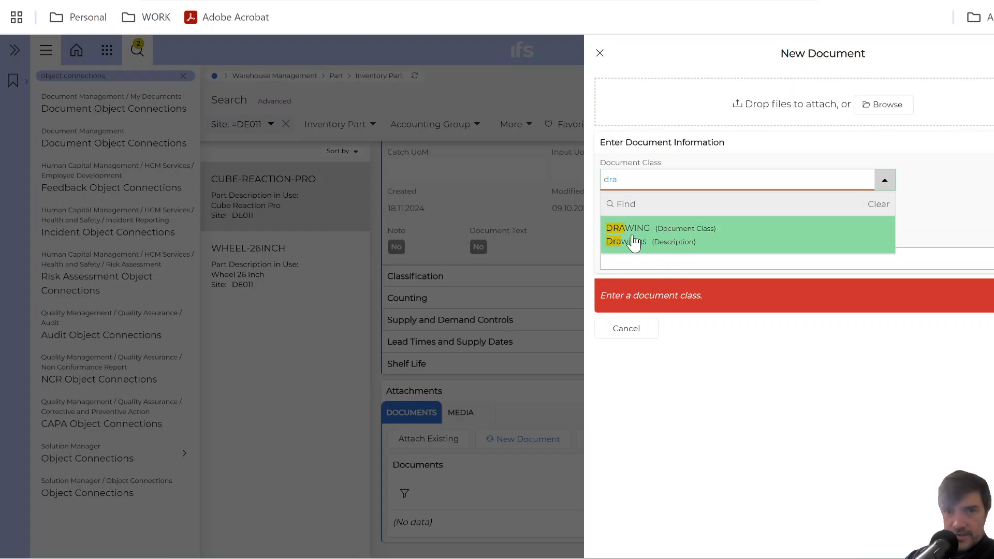
{"action": "left_click", "coordinate": [669, 239]}
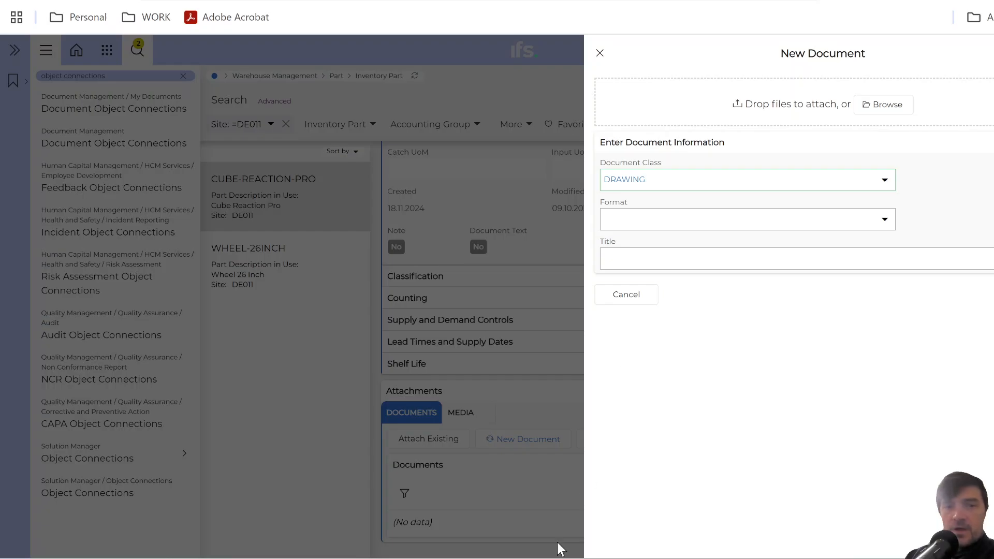
{"action": "key", "text": "Return"}
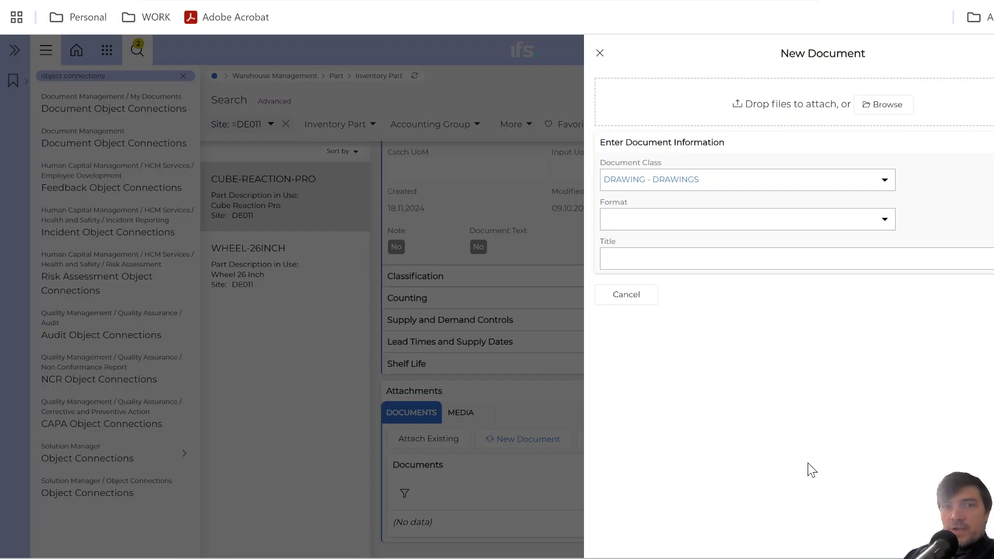
{"action": "mouse_move", "coordinate": [717, 361]}
{"action": "left_mouse_down"}
{"action": "mouse_move", "coordinate": [694, 127]}
{"action": "mouse_move", "coordinate": [696, 111]}
{"action": "mouse_move", "coordinate": [738, 116]}
{"action": "left_mouse_up"}
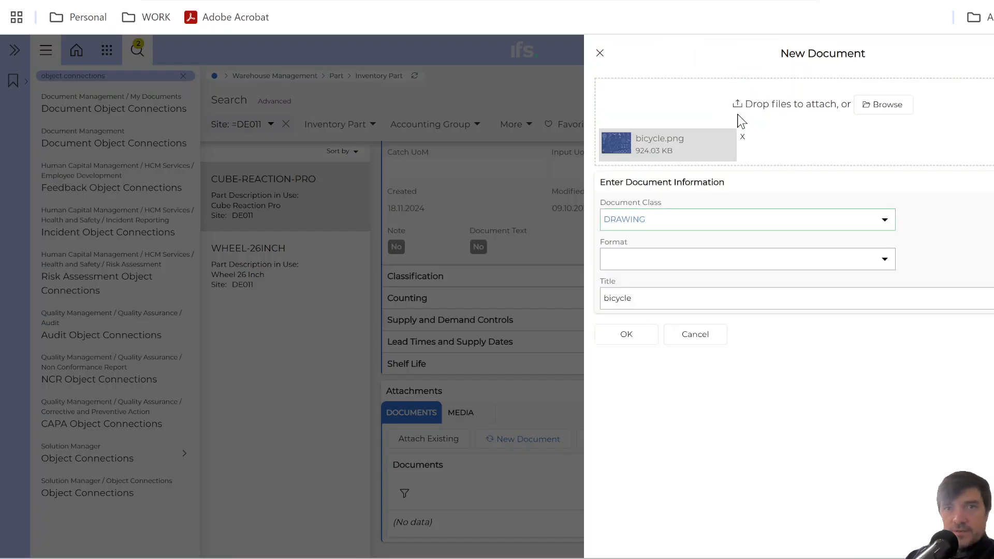
{"action": "left_click", "coordinate": [623, 333]}
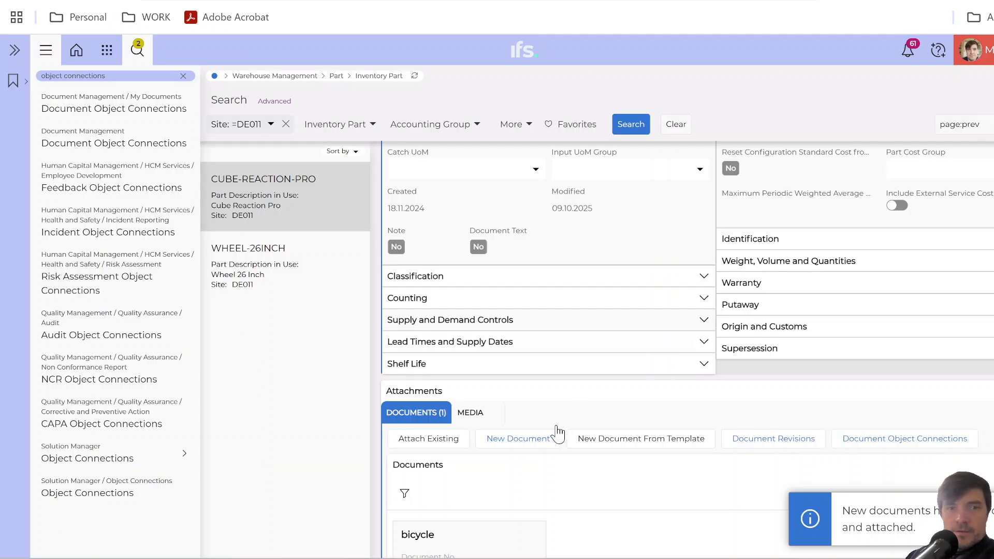
Preview the attached bicycle document, close the preview and return to the inventory part's header.
{"action": "scroll", "coordinate": [517, 486], "scroll_direction": "down", "scroll_amount": 3}
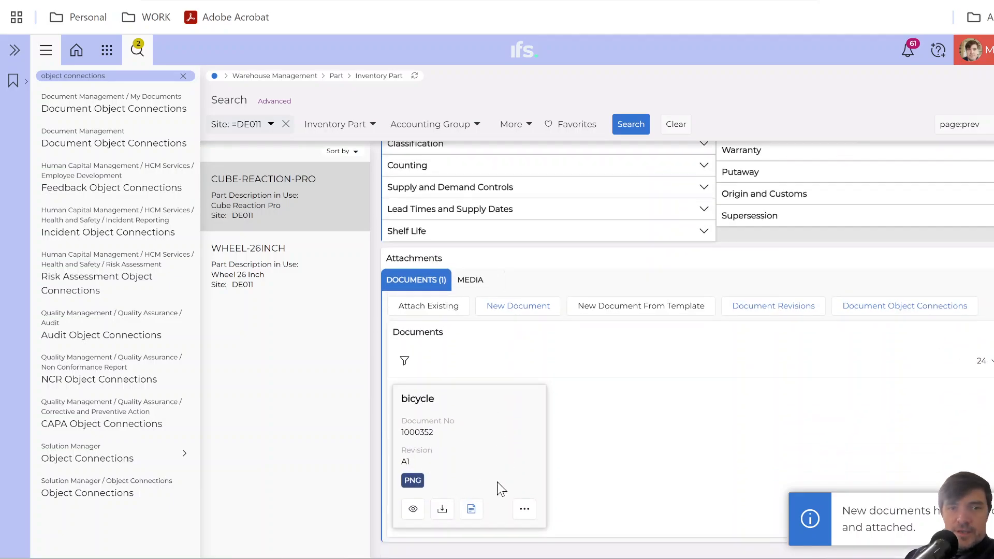
{"action": "left_click", "coordinate": [413, 510]}
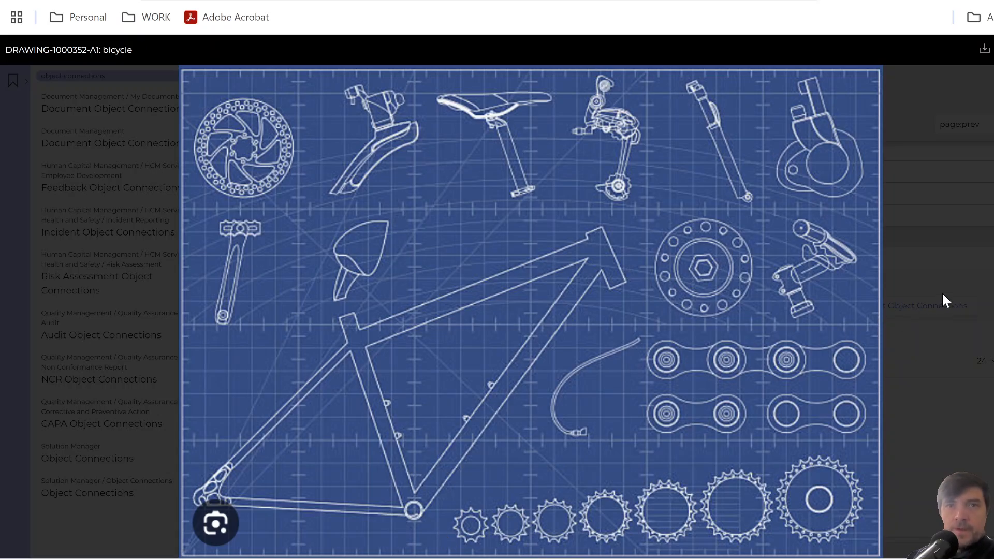
{"action": "key", "text": "Escape"}
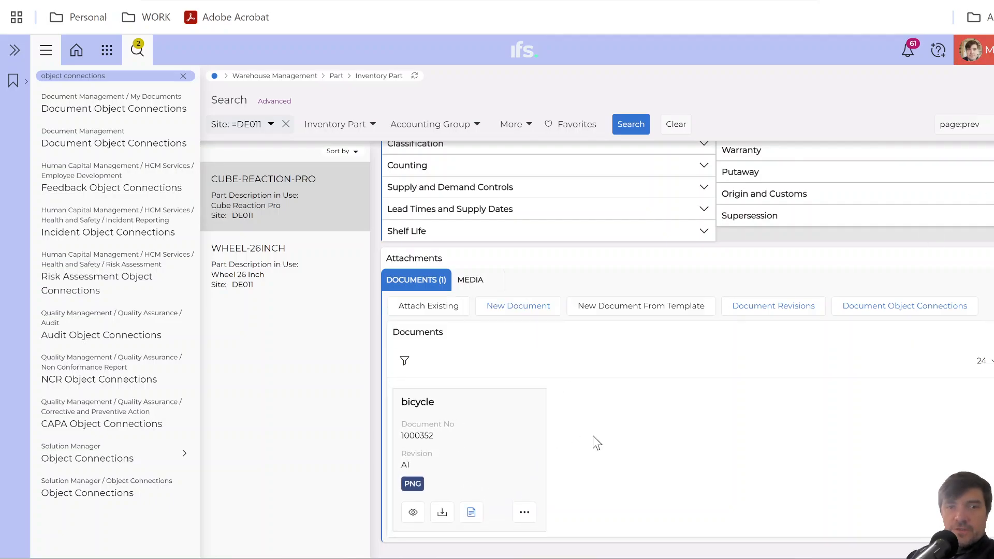
{"action": "scroll", "coordinate": [592, 440], "scroll_direction": "up", "scroll_amount": 5}
{"action": "scroll", "coordinate": [597, 443], "scroll_direction": "up", "scroll_amount": 4}
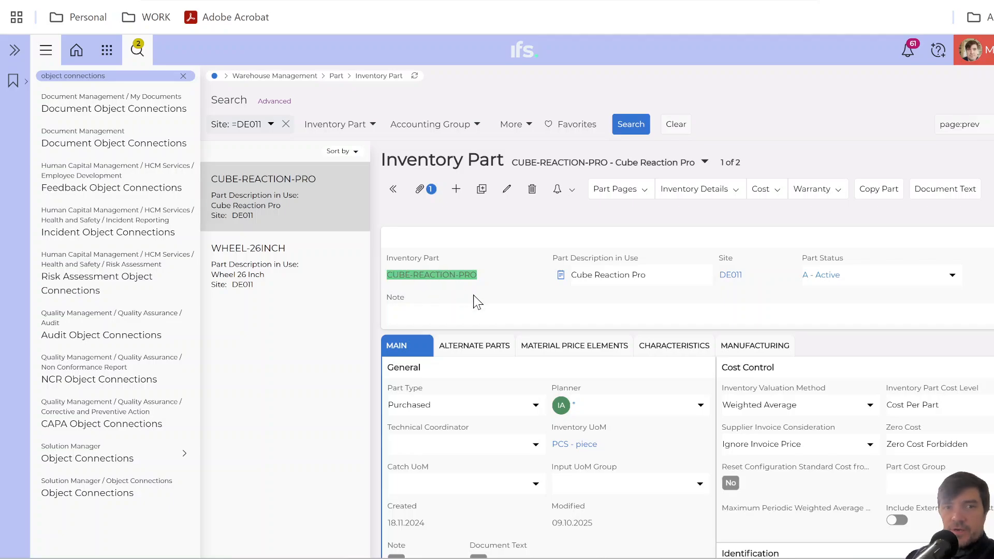
Review the Documents attachments of CUBE-REACTION-PRO and the attachment indicator in its inventory part header.
{"action": "scroll", "coordinate": [509, 299], "scroll_direction": "down", "scroll_amount": 5}
{"action": "scroll", "coordinate": [508, 300], "scroll_direction": "down", "scroll_amount": 3}
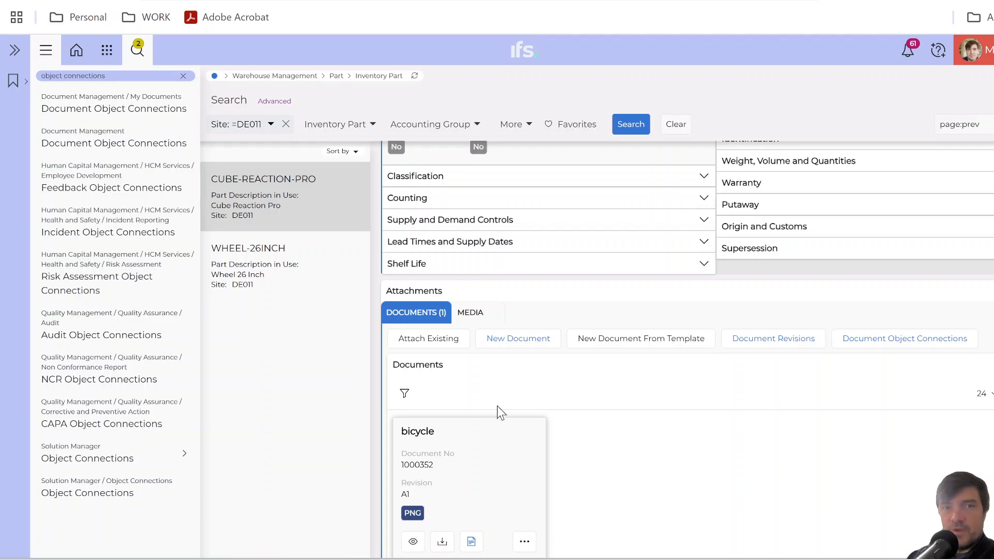
{"action": "scroll", "coordinate": [440, 466], "scroll_direction": "up", "scroll_amount": 8}
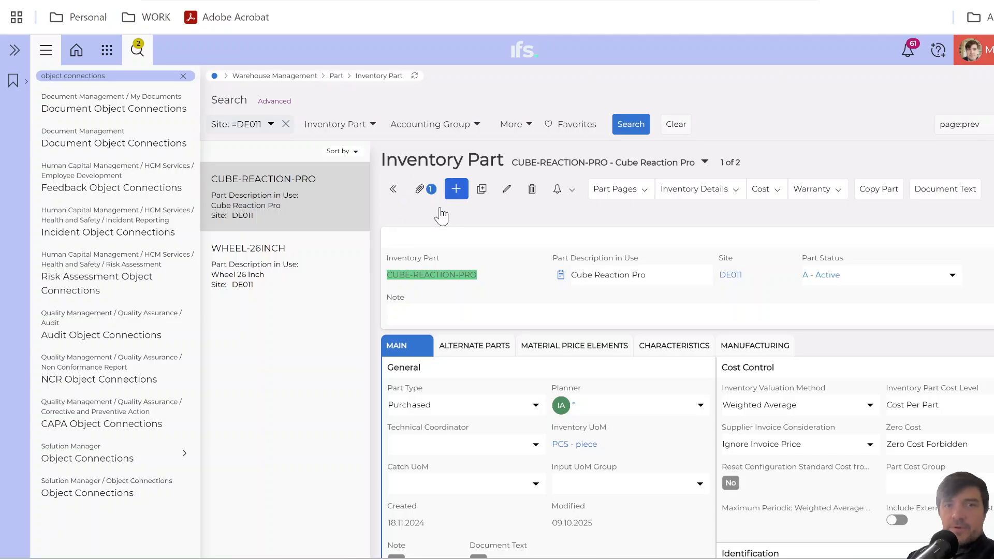
{"action": "left_click", "coordinate": [424, 189]}
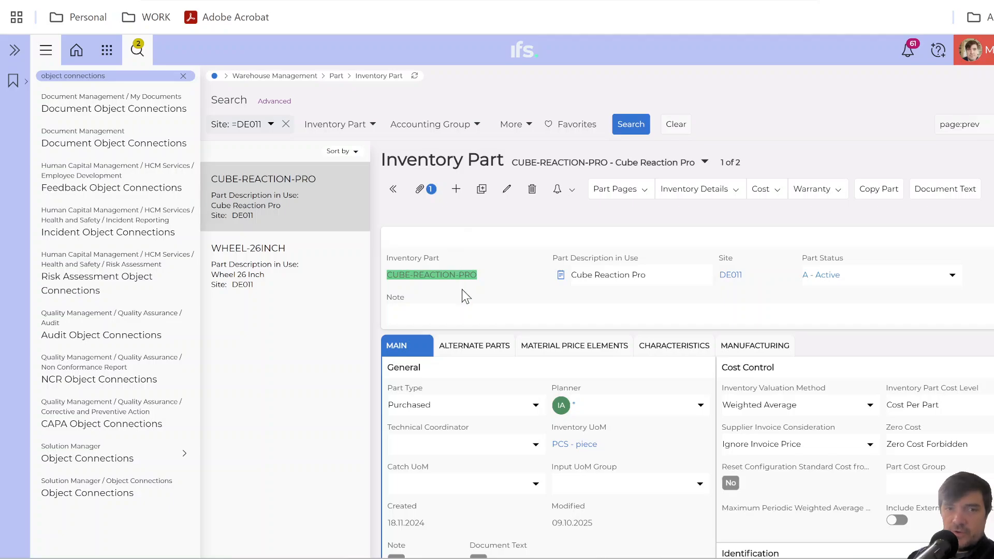
Check the attachments of part WHEEL-26INCH, and compare them with those of CUBE-REACTION-PRO.
{"action": "left_click", "coordinate": [289, 284]}
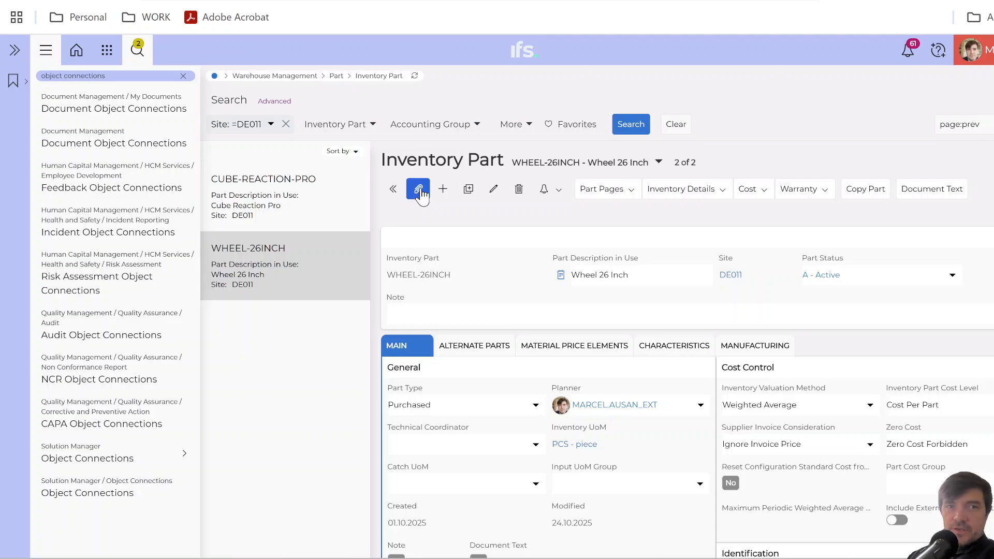
{"action": "scroll", "coordinate": [456, 306], "scroll_direction": "down", "scroll_amount": 3}
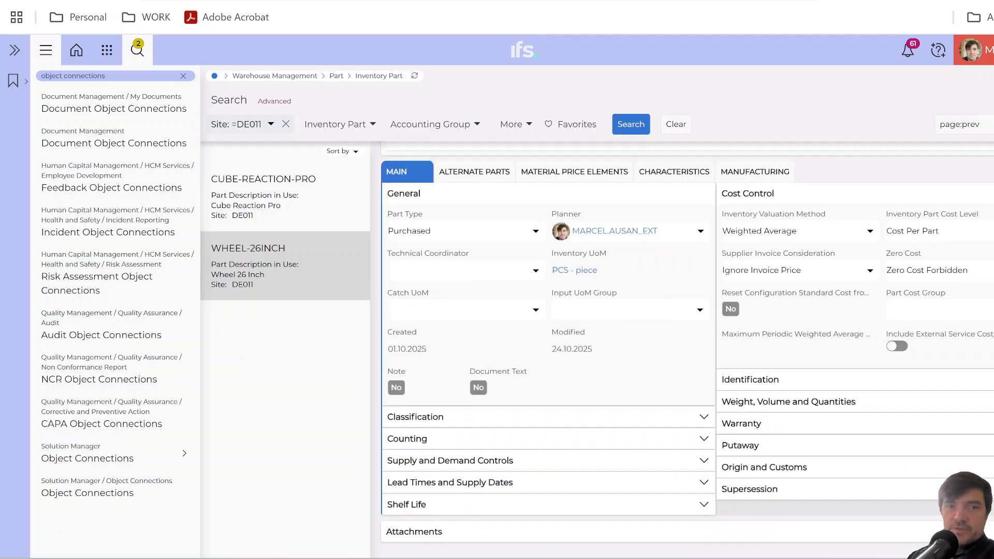
{"action": "left_click", "coordinate": [444, 533]}
{"action": "scroll", "coordinate": [448, 518], "scroll_direction": "up", "scroll_amount": 5}
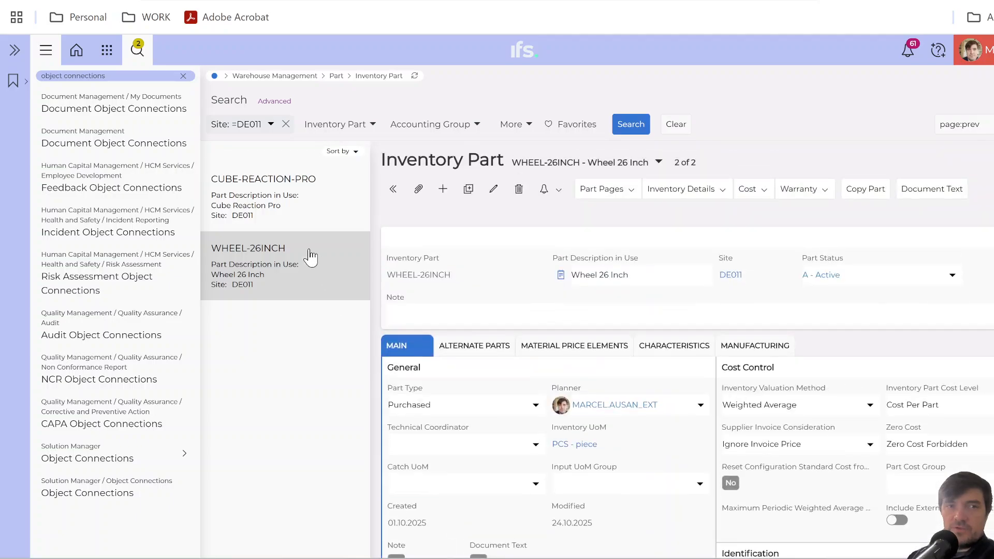
{"action": "left_click", "coordinate": [295, 212]}
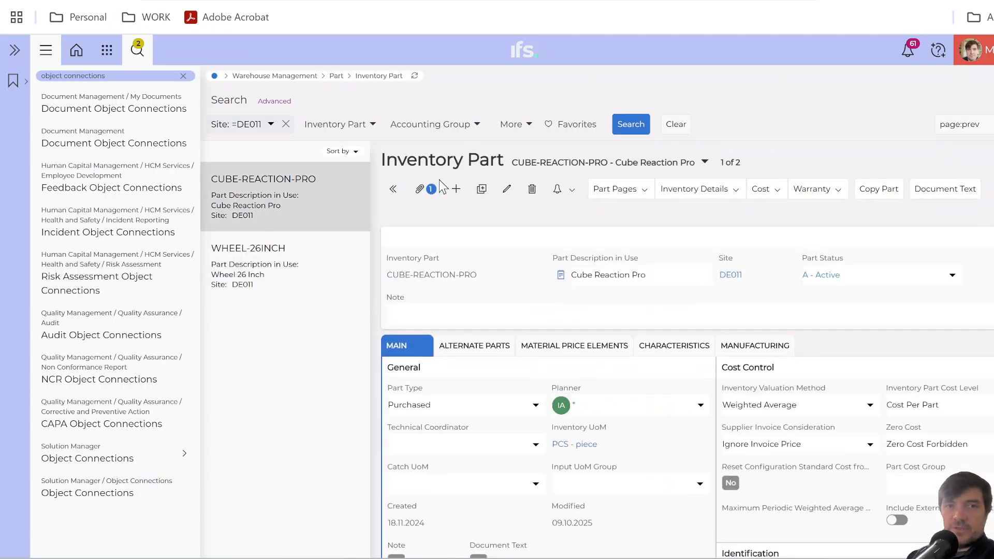
{"action": "left_click", "coordinate": [423, 191]}
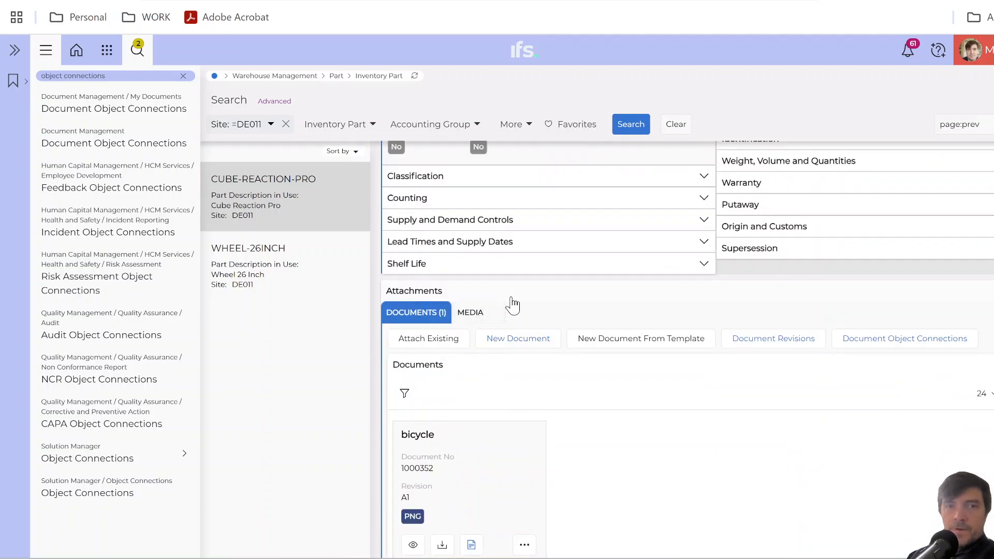
{"action": "scroll", "coordinate": [511, 294], "scroll_direction": "up", "scroll_amount": 8}
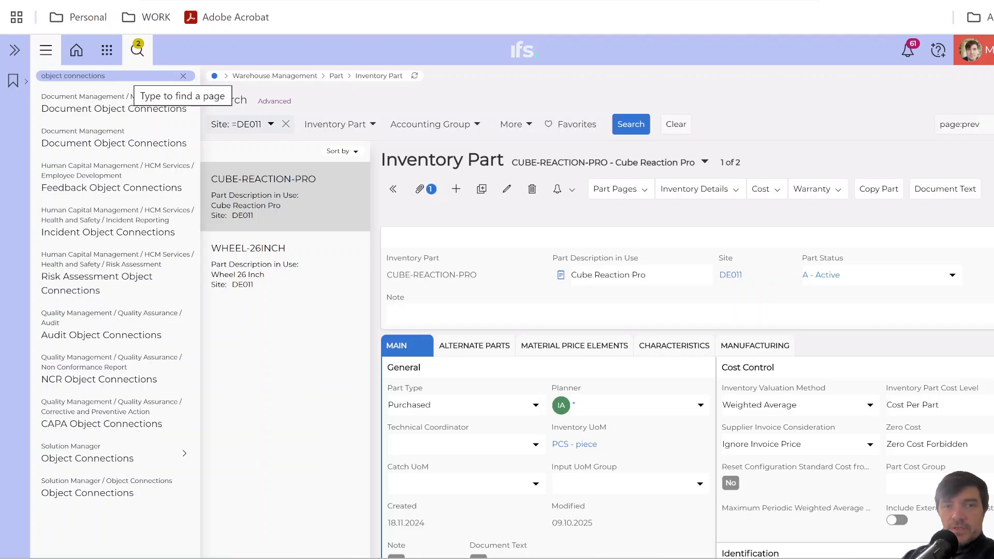
Find the Object Connection Transformations page by searching for "object connection trans", and open it in a separate tab.
{"action": "left_click_drag", "start_coordinate": [106, 76], "coordinate": [35, 76]}
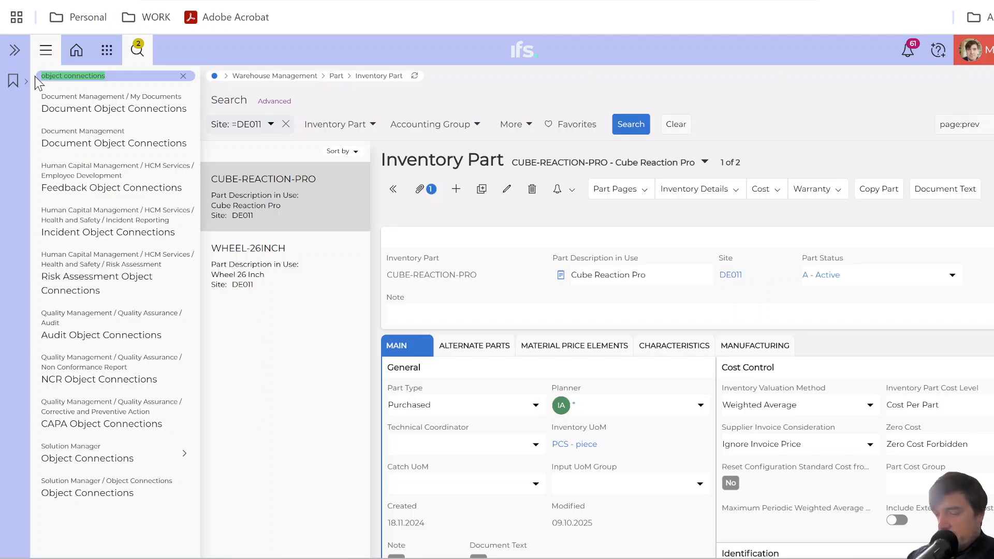
{"action": "type", "text": "object"}
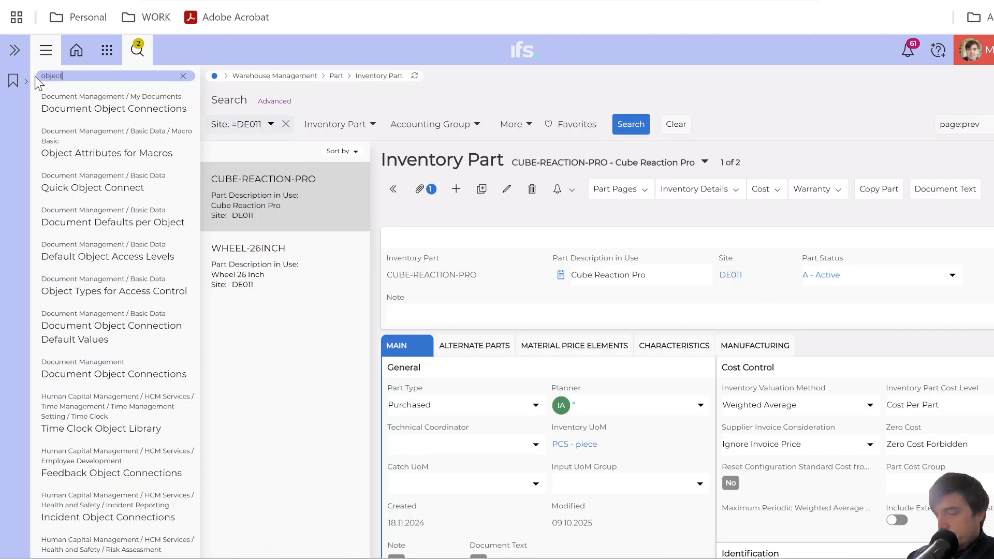
{"action": "type", "text": " connection t"}
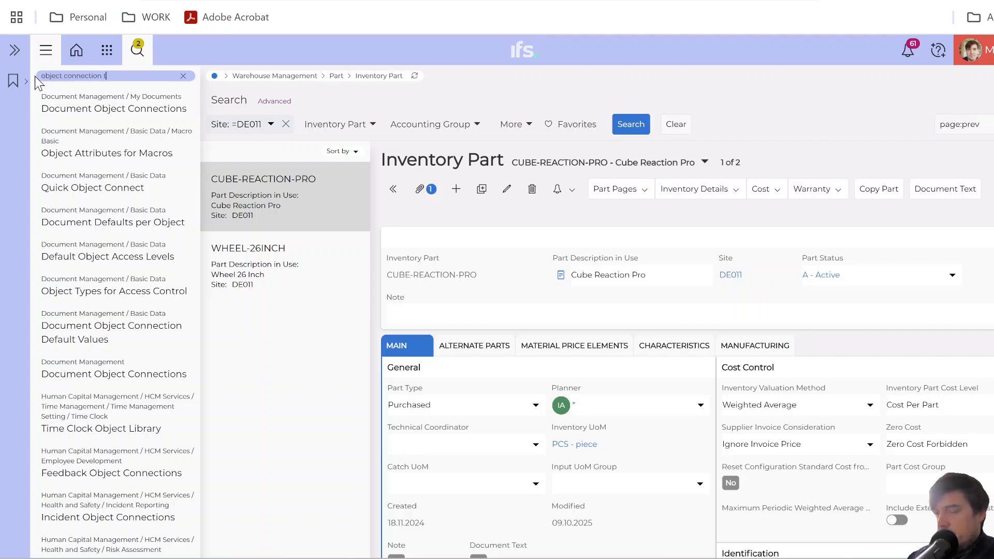
{"action": "type", "text": "rans"}
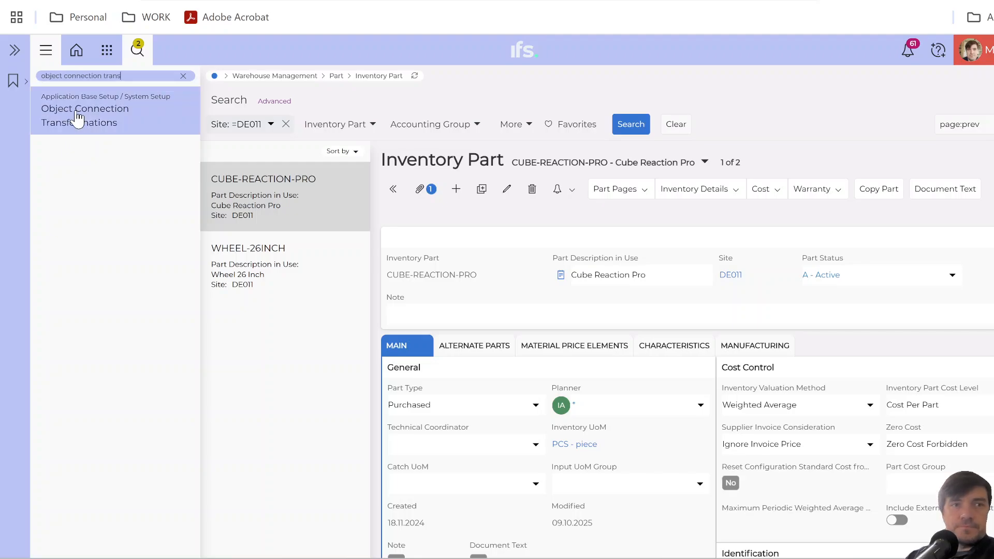
{"action": "right_click", "coordinate": [78, 118]}
{"action": "left_click", "coordinate": [137, 136]}
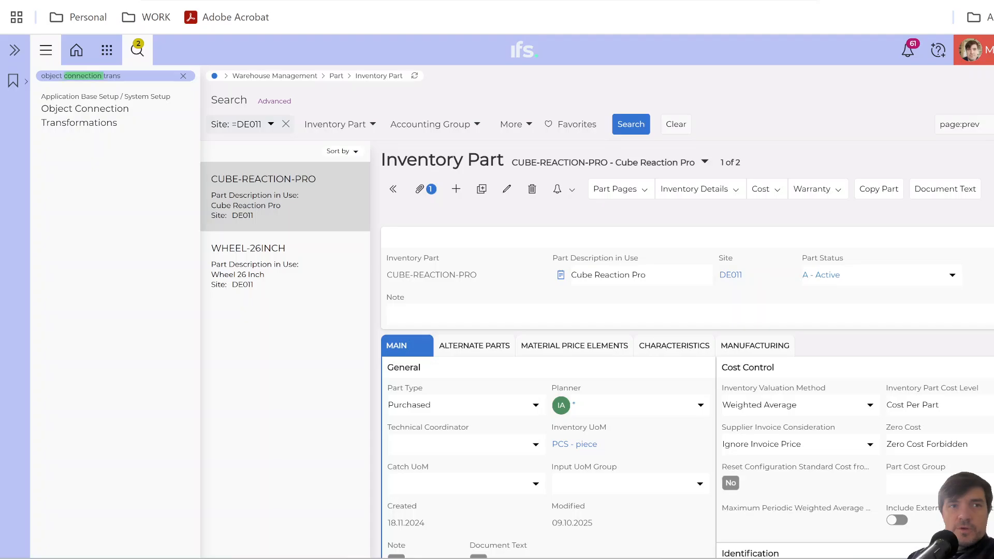
Search for "sho order", open the Shop Order page in a separate tab, and switch to the Object Connection Transformations page with its search area shown.
{"action": "type", "text": "sho"}
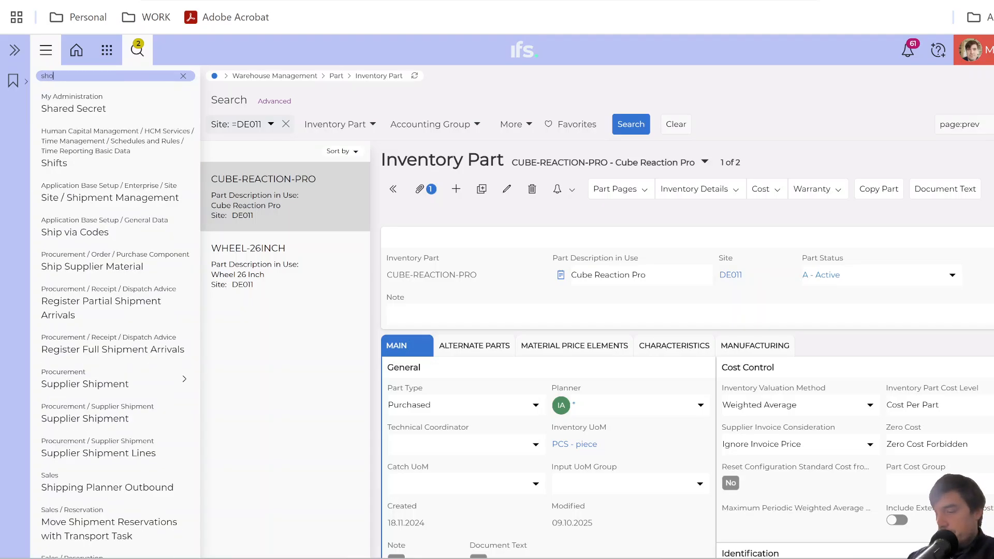
{"action": "type", "text": " order"}
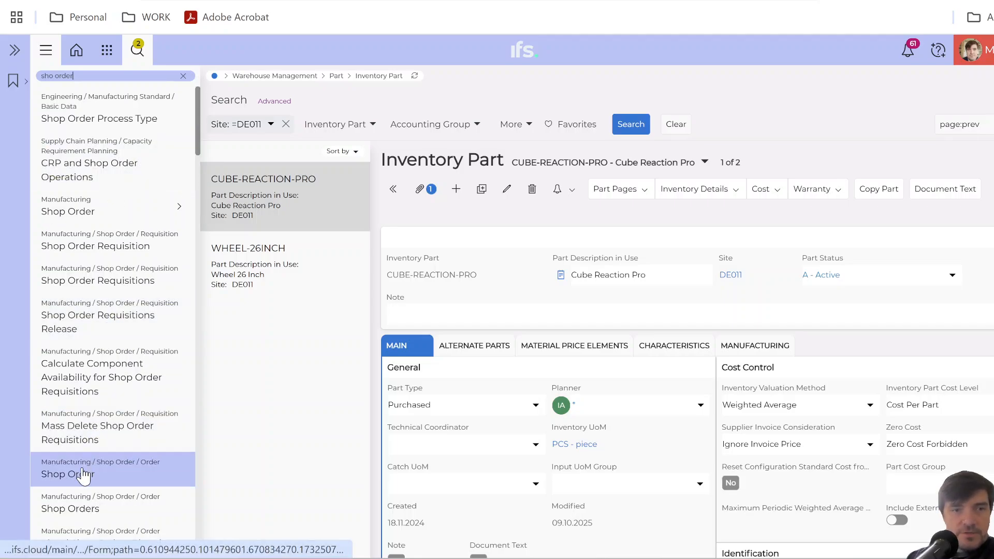
{"action": "right_click", "coordinate": [101, 471]}
{"action": "left_click", "coordinate": [163, 282]}
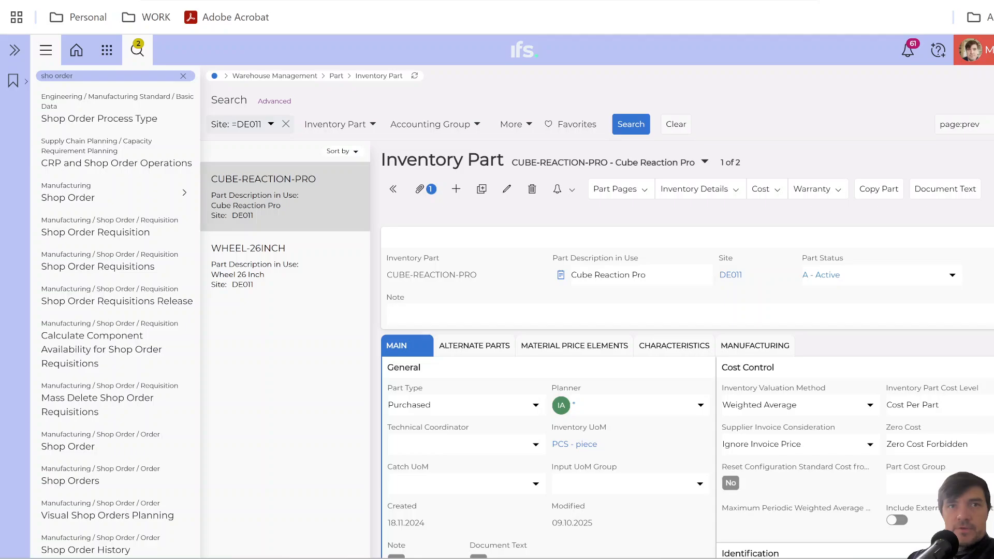
{"action": "key", "text": "ctrl+Tab"}
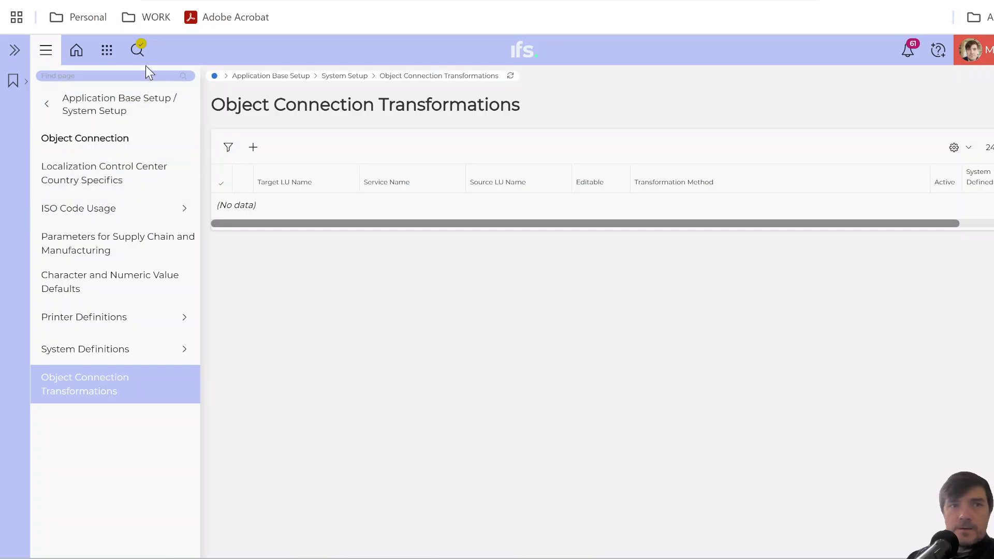
{"action": "left_click", "coordinate": [138, 50]}
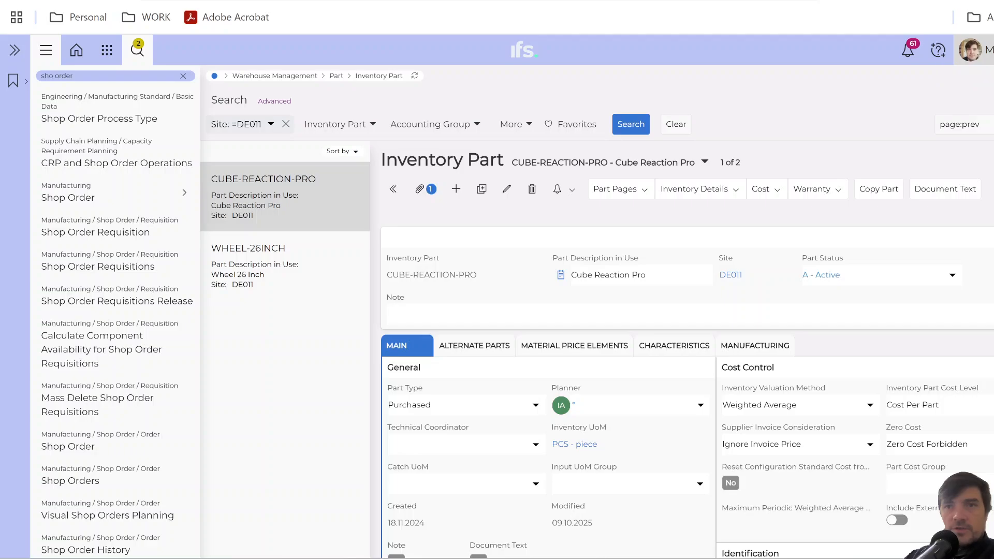
Look up the entity (LU) name in the Inventory Part page's debug information, and close the information dialog.
{"action": "left_click", "coordinate": [970, 50]}
{"action": "mouse_move", "coordinate": [978, 335]}
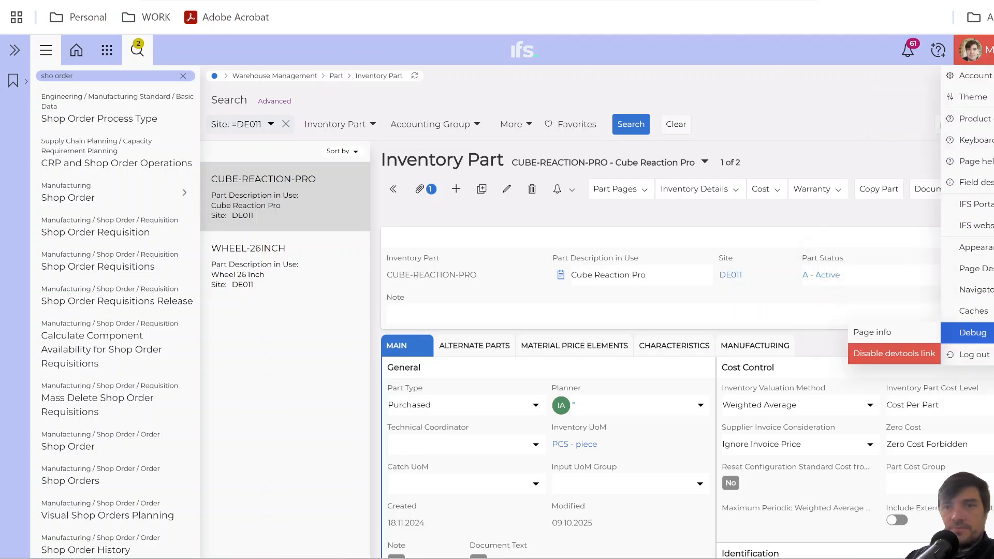
{"action": "left_click", "coordinate": [878, 338]}
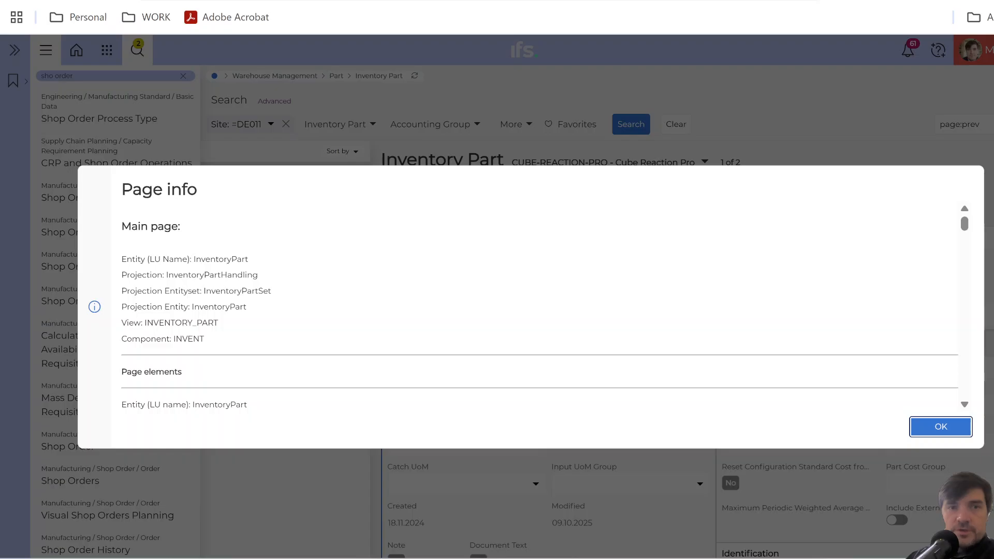
{"action": "left_click_drag", "start_coordinate": [194, 259], "coordinate": [248, 260]}
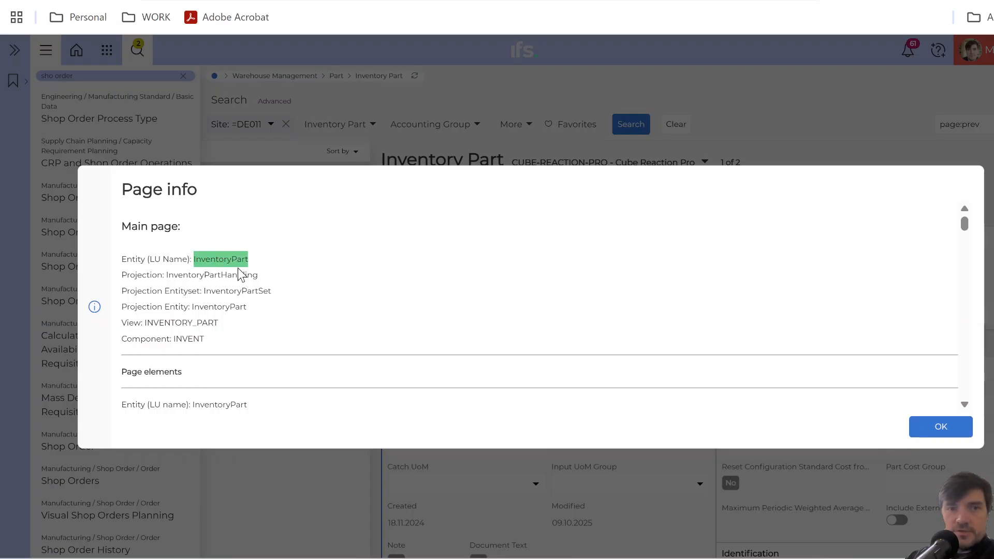
{"action": "left_click", "coordinate": [930, 427]}
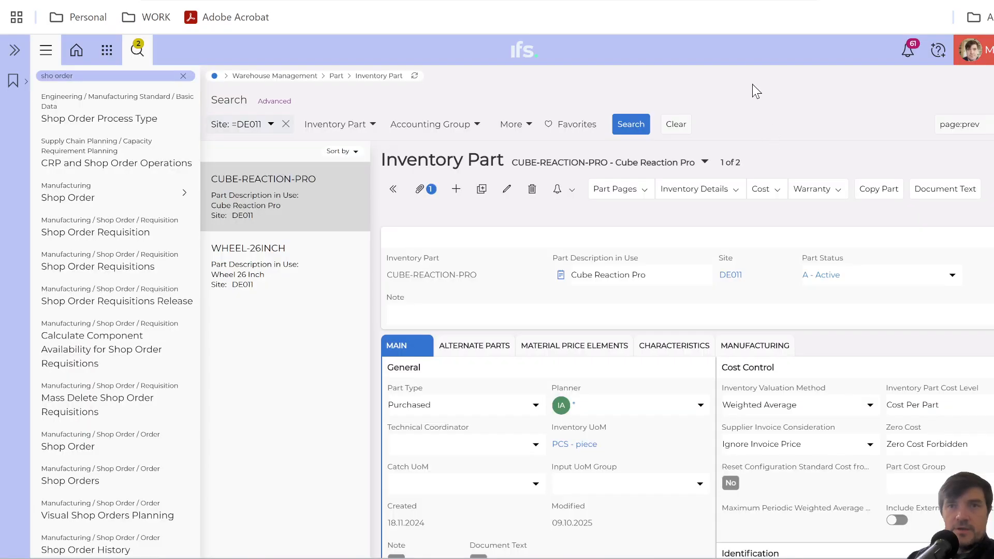
Go to the Shop Order page, look up its entity (LU) name in the debug page information, and close the dialog.
{"action": "left_click", "coordinate": [68, 446]}
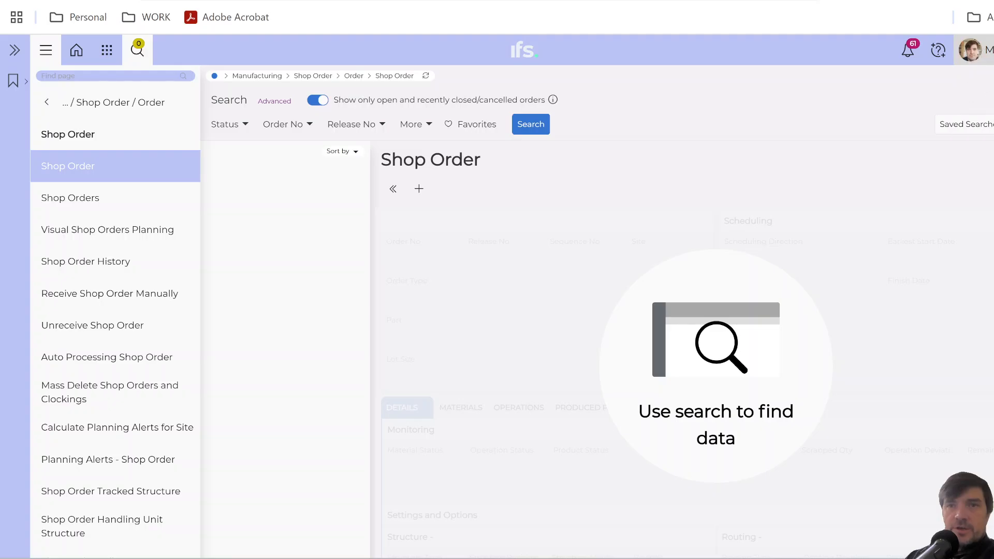
{"action": "left_click", "coordinate": [971, 50]}
{"action": "mouse_move", "coordinate": [965, 333]}
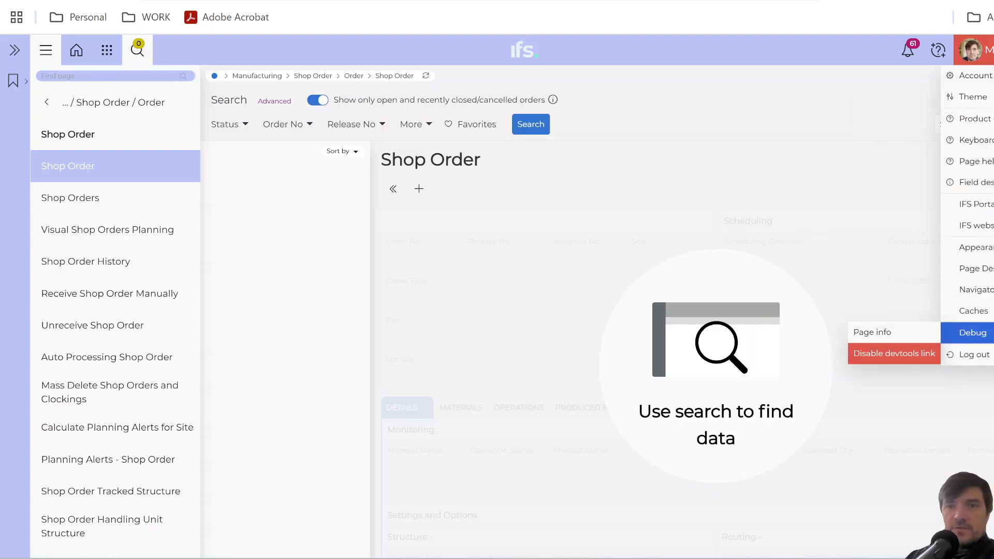
{"action": "left_click", "coordinate": [875, 334]}
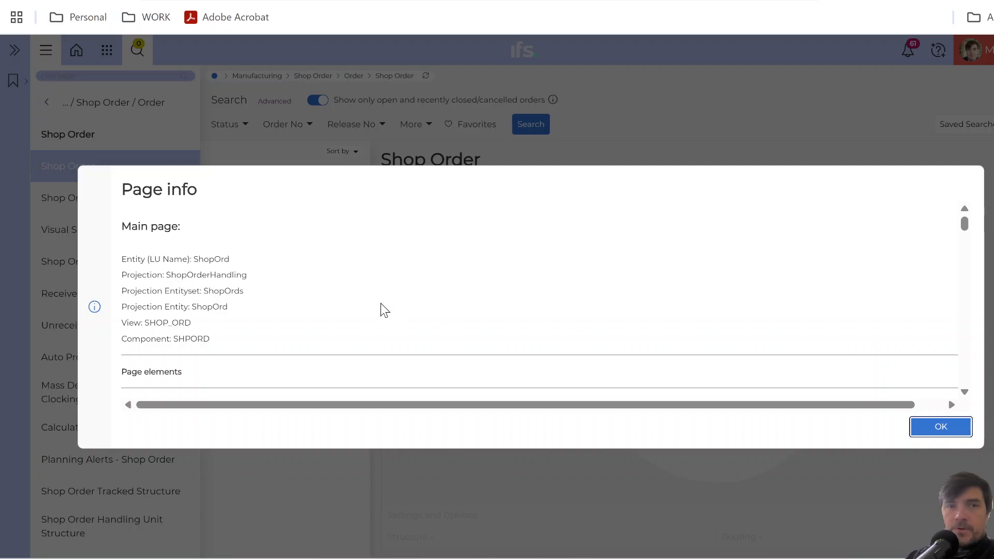
{"action": "left_click_drag", "start_coordinate": [194, 258], "coordinate": [229, 259]}
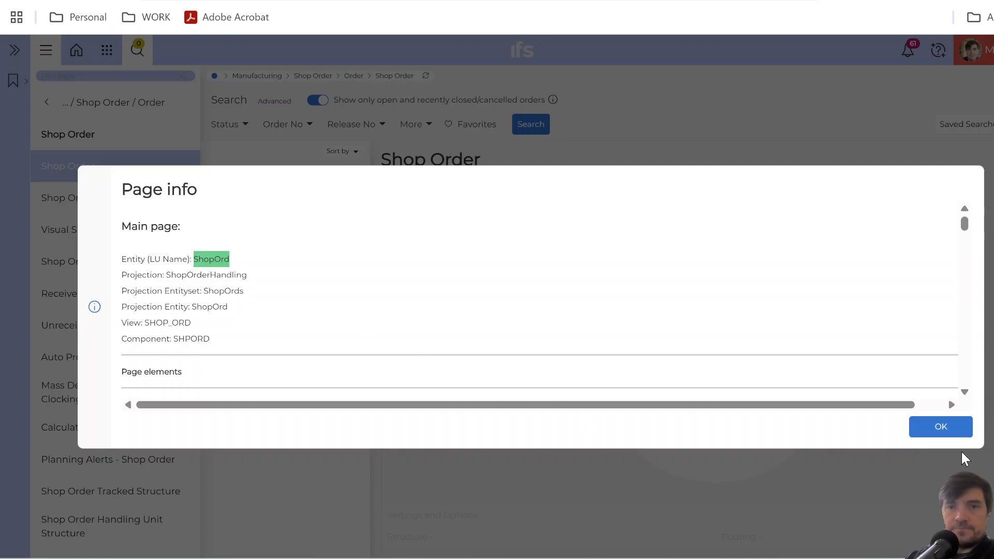
{"action": "left_click", "coordinate": [942, 428]}
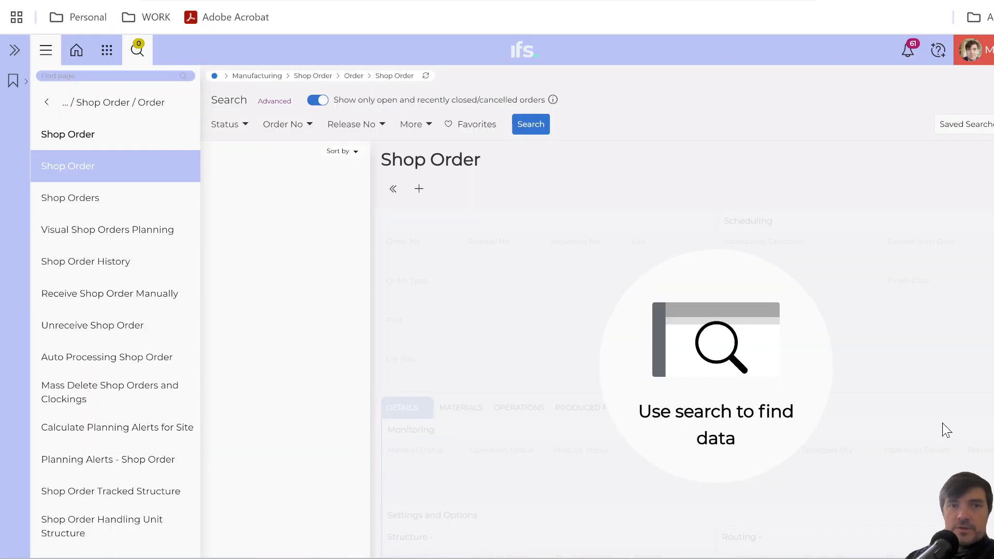
Start a new shop order and choose CUBE-REACTION-PRO as its part.
{"action": "left_click", "coordinate": [419, 191]}
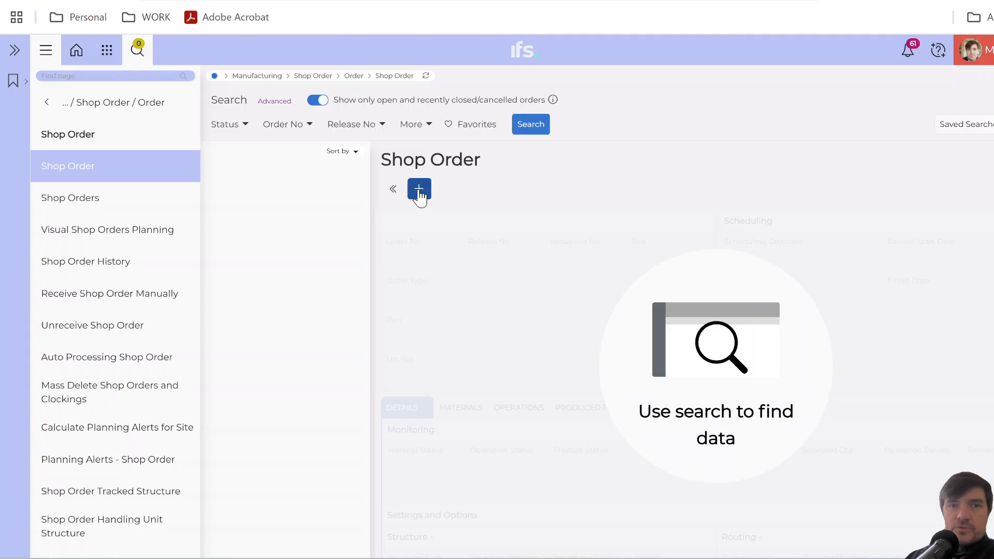
{"action": "left_click", "coordinate": [424, 336]}
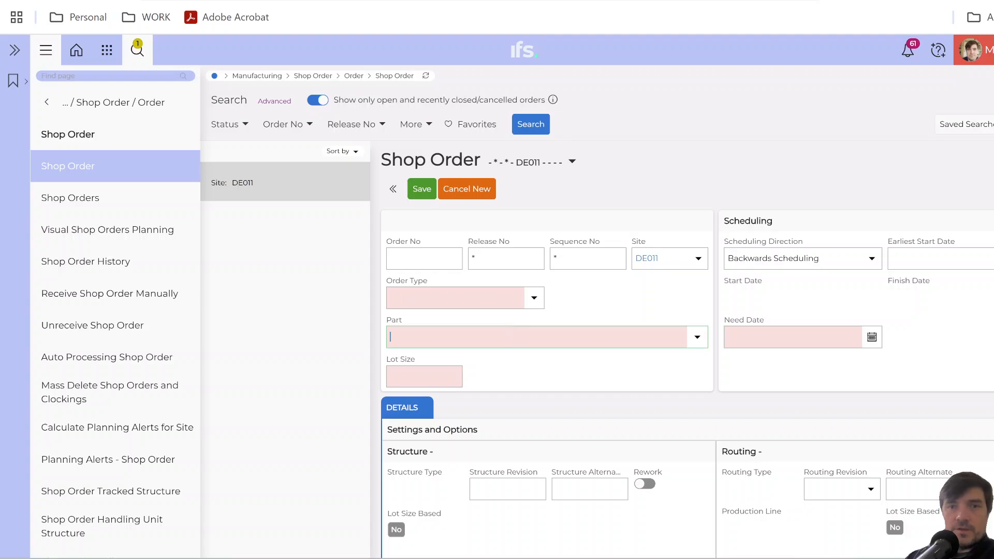
{"action": "type", "text": "q"}
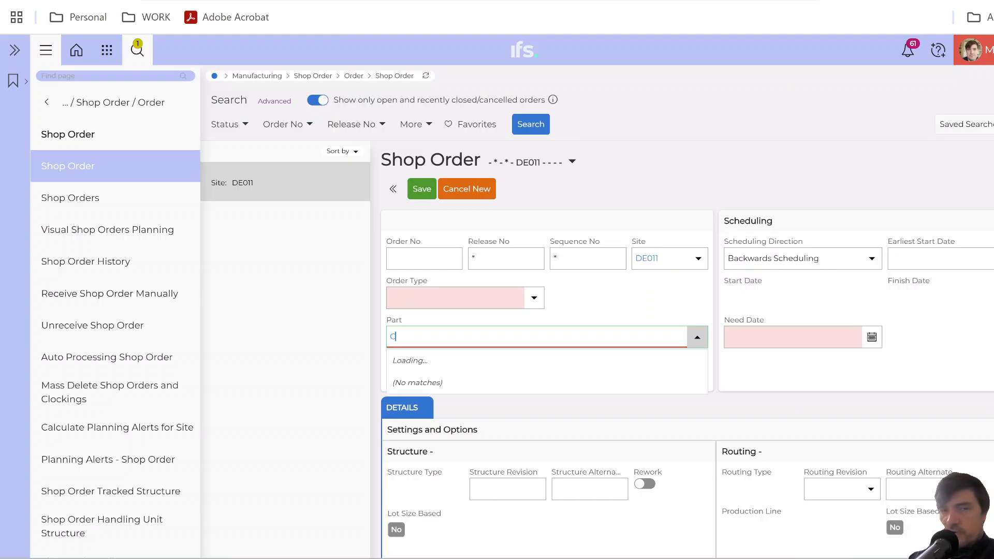
{"action": "type", "text": "ub"}
{"action": "left_click", "coordinate": [473, 384]}
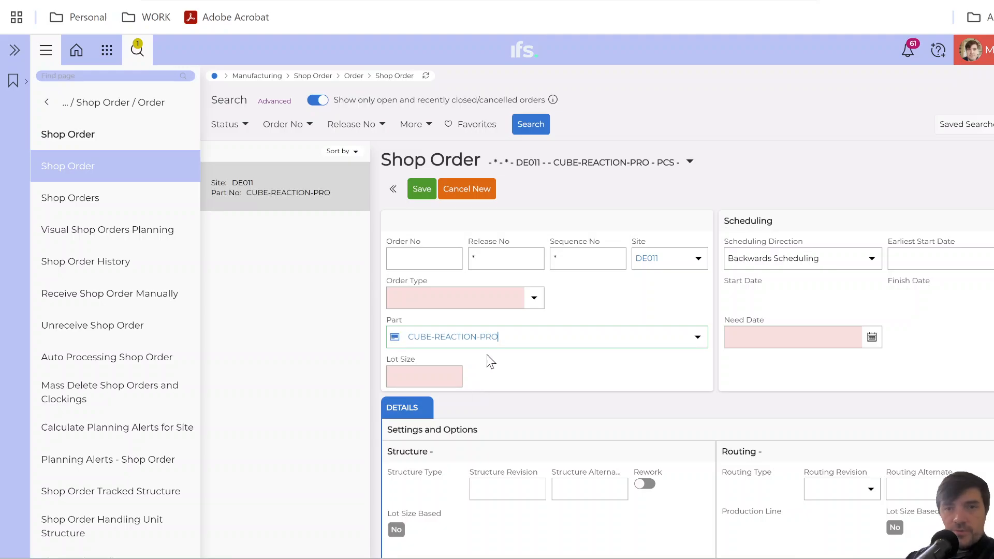
Set the new shop order's type to Manufacturing and its lot size to 10.
{"action": "left_click", "coordinate": [534, 298]}
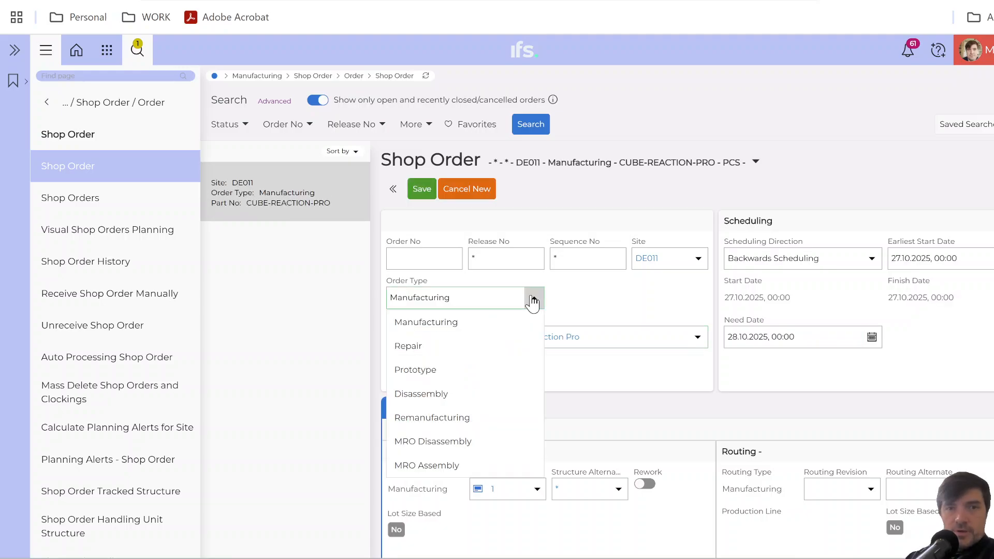
{"action": "left_click", "coordinate": [601, 298]}
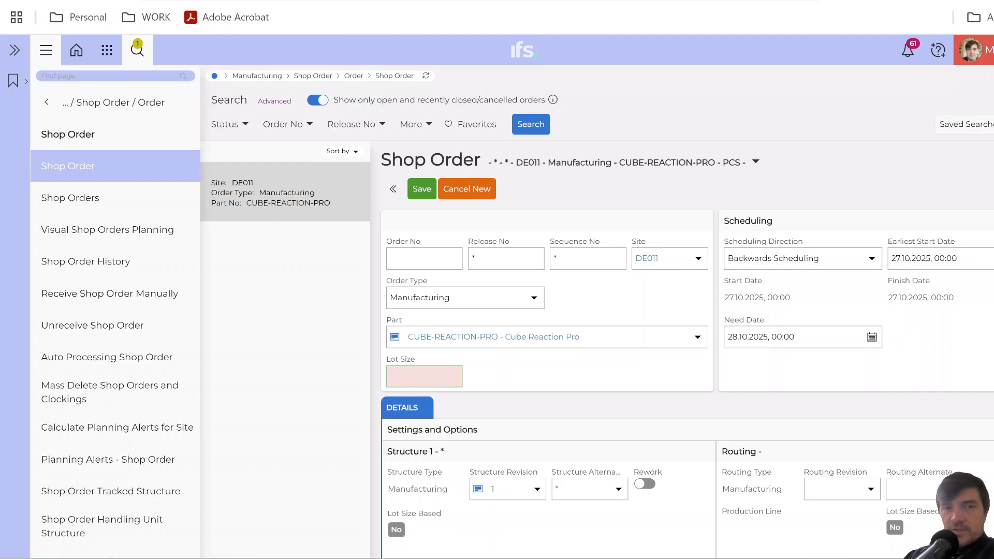
{"action": "left_click", "coordinate": [424, 376]}
{"action": "type", "text": "10"}
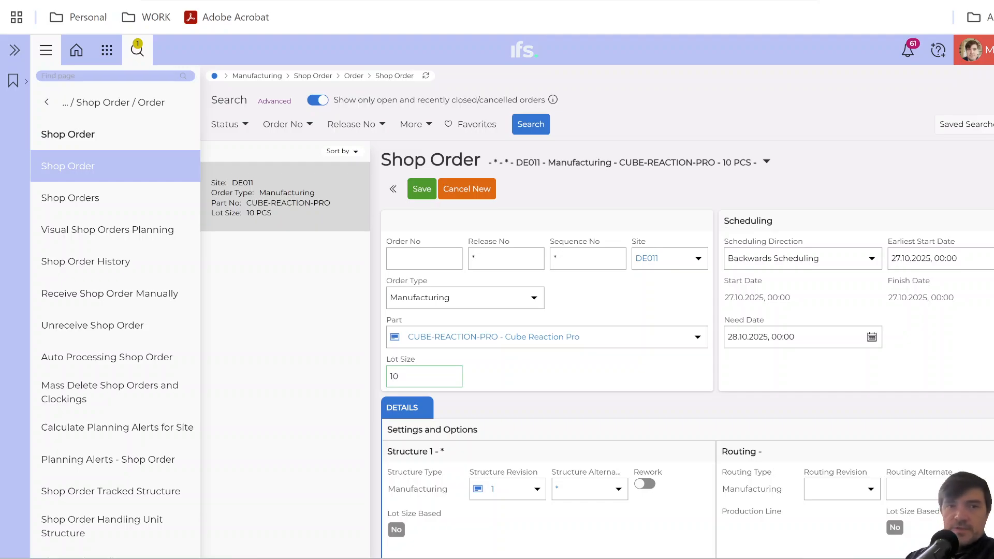
Save the new shop order for CUBE-REACTION-PRO.
{"action": "left_click", "coordinate": [418, 187]}
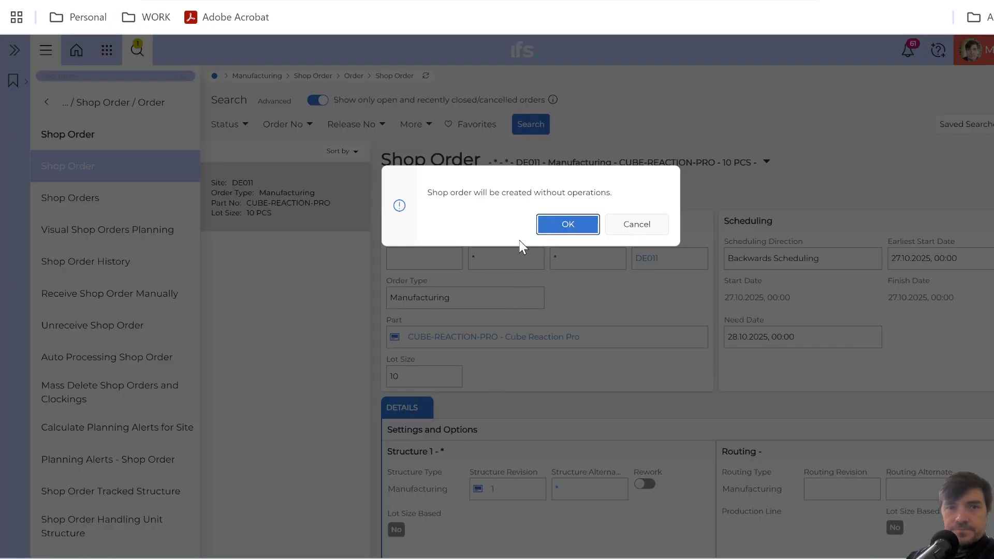
{"action": "left_click", "coordinate": [564, 226]}
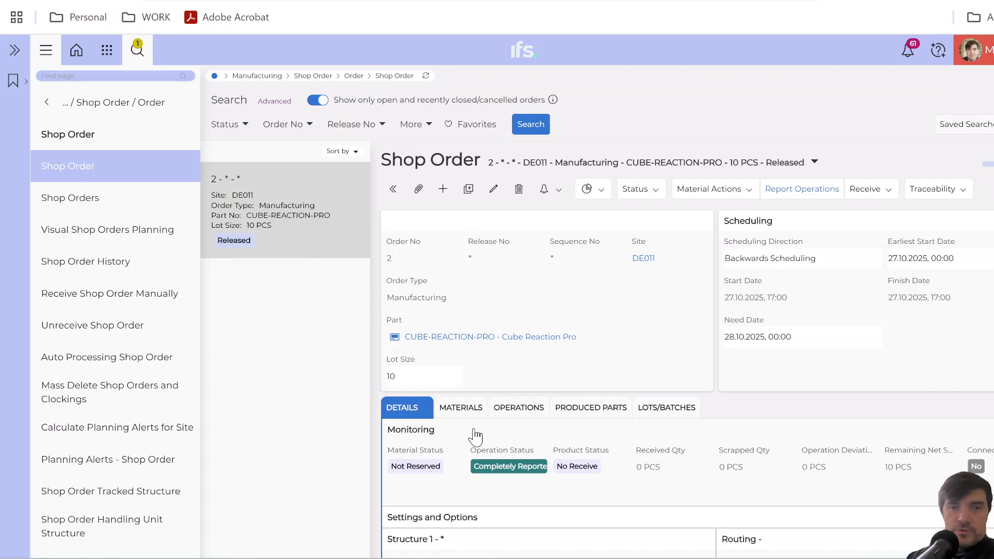
{"action": "left_click", "coordinate": [475, 436]}
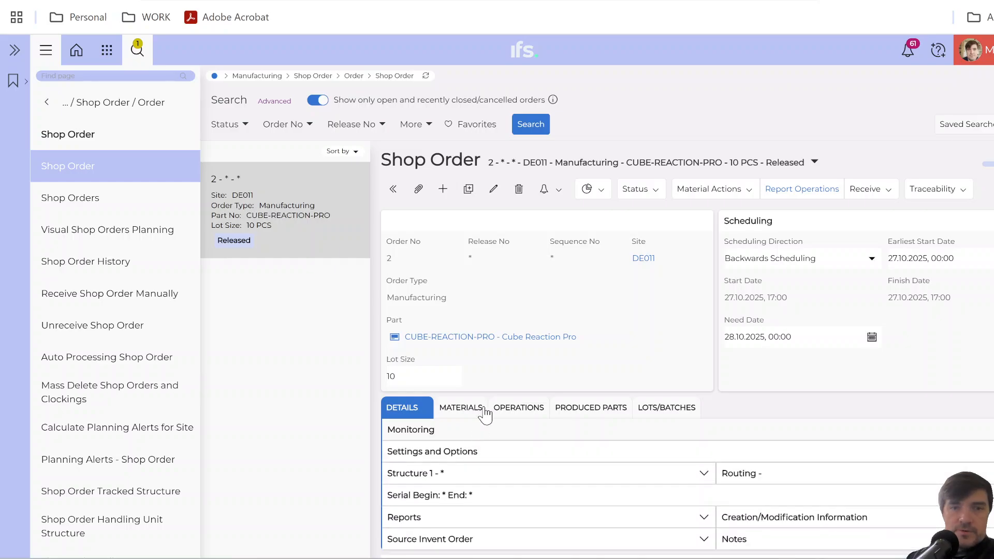
Open the saved shop order's attachments and check its documents list against the part in the order header.
{"action": "scroll", "coordinate": [487, 393], "scroll_direction": "down", "scroll_amount": 1}
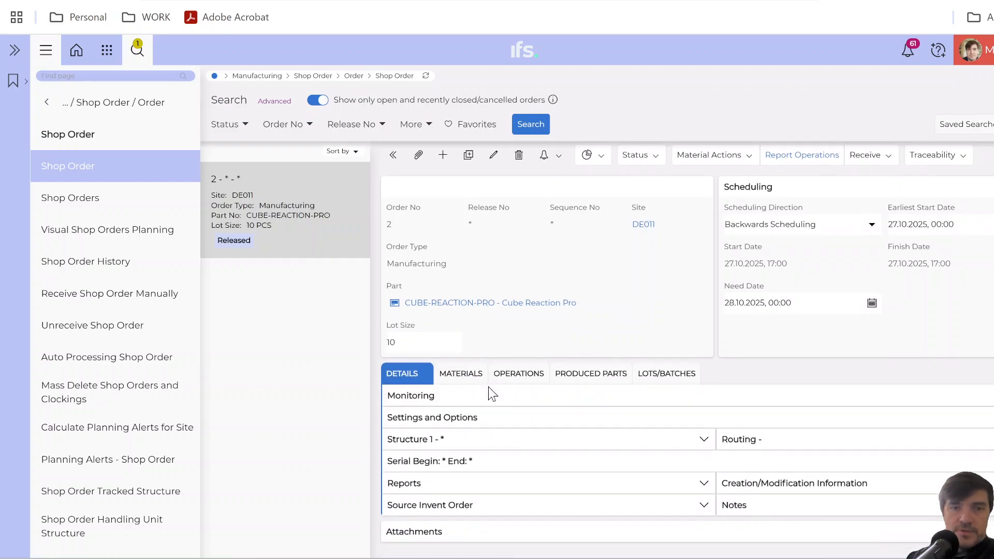
{"action": "left_click", "coordinate": [448, 538]}
{"action": "scroll", "coordinate": [471, 541], "scroll_direction": "down", "scroll_amount": 4}
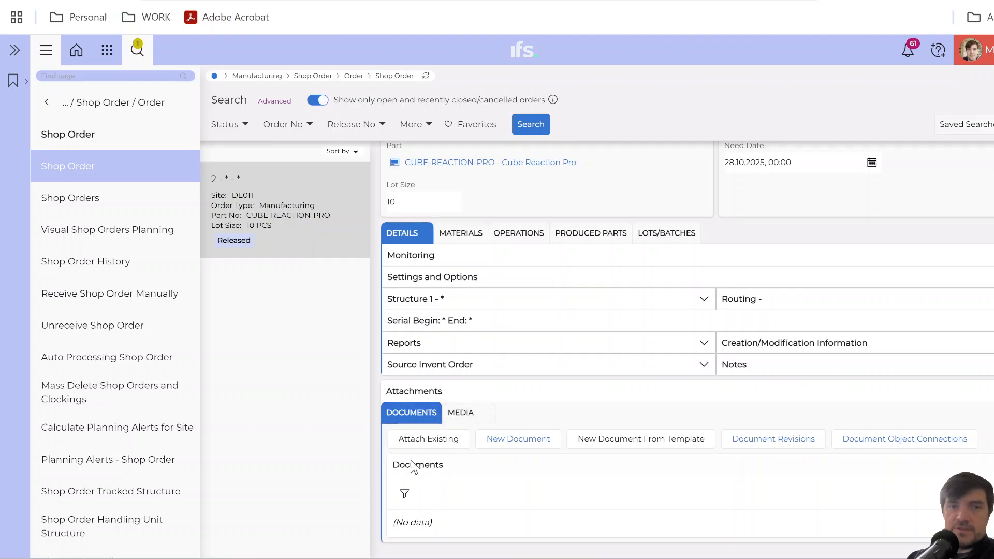
{"action": "scroll", "coordinate": [427, 506], "scroll_direction": "up", "scroll_amount": 3}
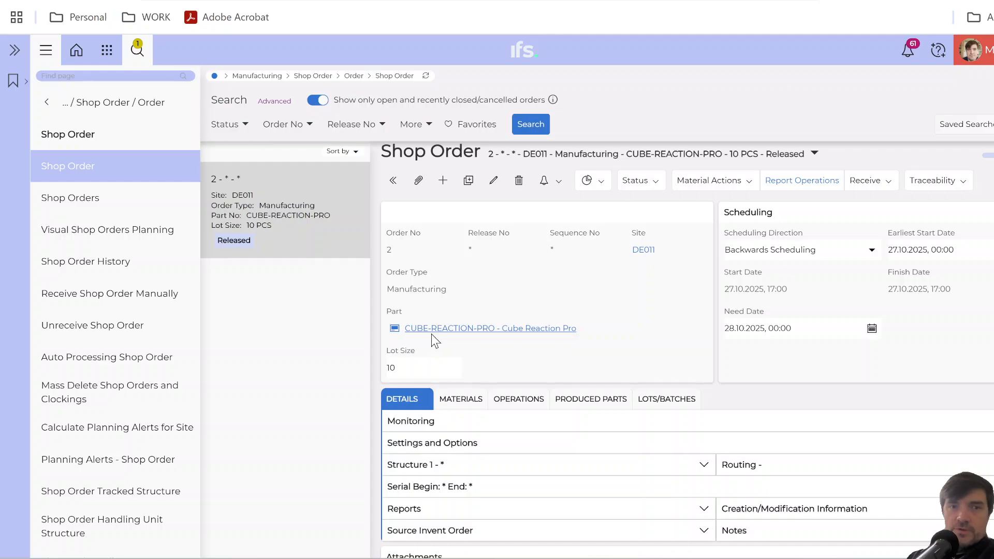
{"action": "scroll", "coordinate": [456, 451], "scroll_direction": "down", "scroll_amount": 3}
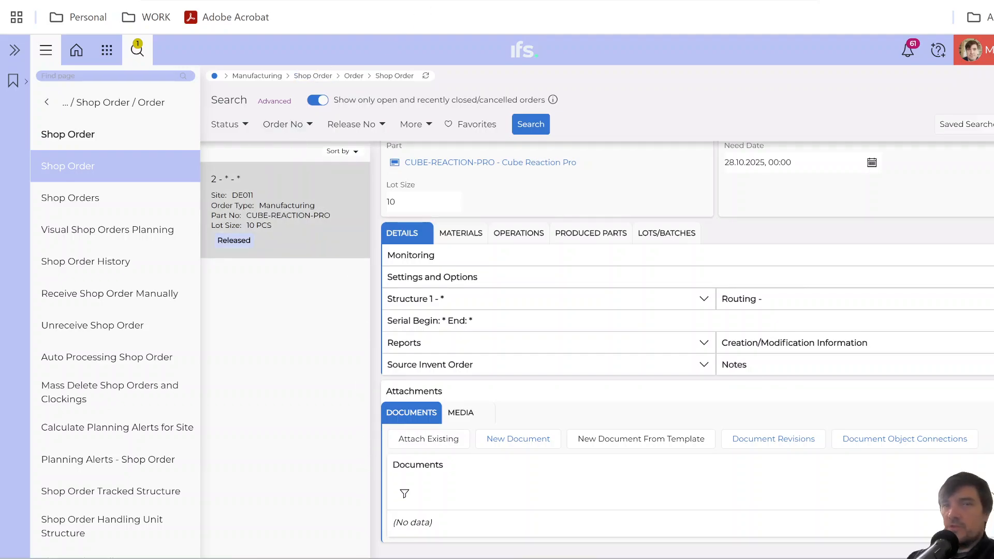
Switch to Object Connection Transformations and add a new row with ShopOrd as the target LU.
{"action": "left_click", "coordinate": [476, 1]}
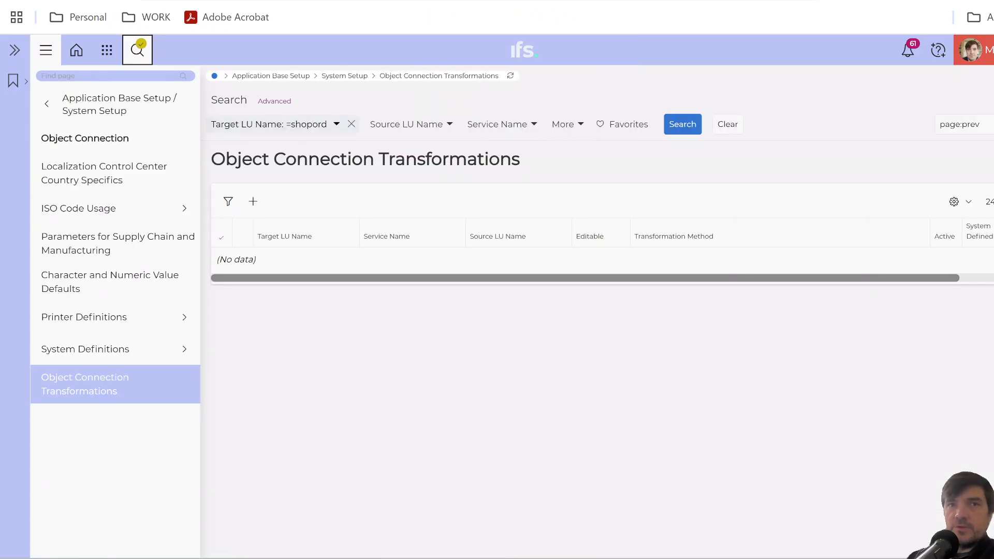
{"action": "left_click", "coordinate": [252, 203]}
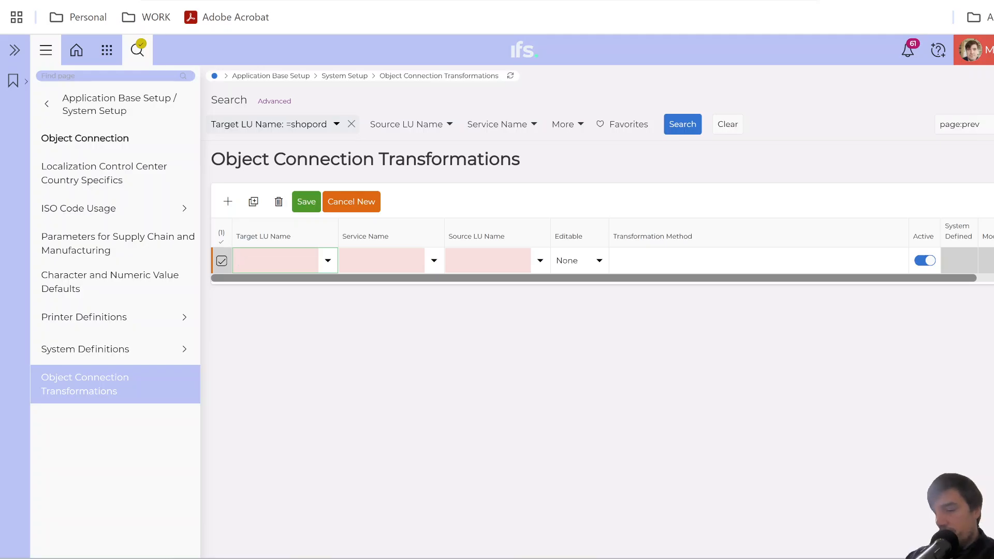
{"action": "type", "text": "ShopOrd"}
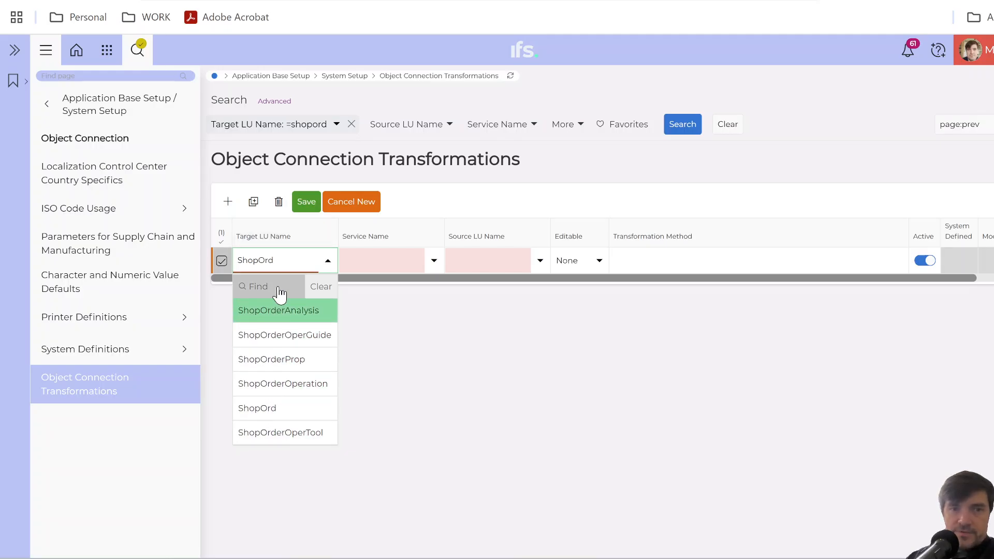
{"action": "left_click", "coordinate": [284, 409]}
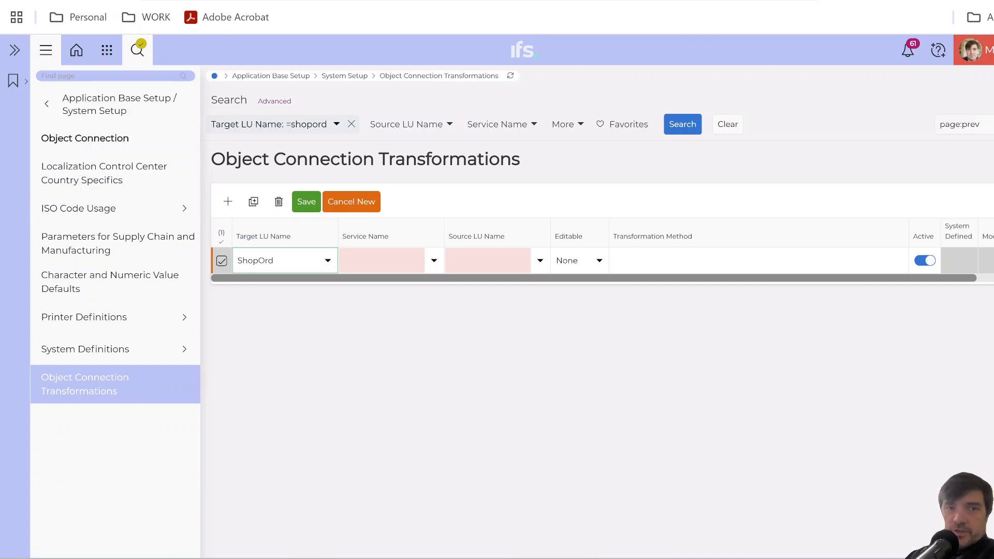
Set the new transformation's service to DocReferenceObject and its source LU to InventoryPart.
{"action": "left_click", "coordinate": [434, 262]}
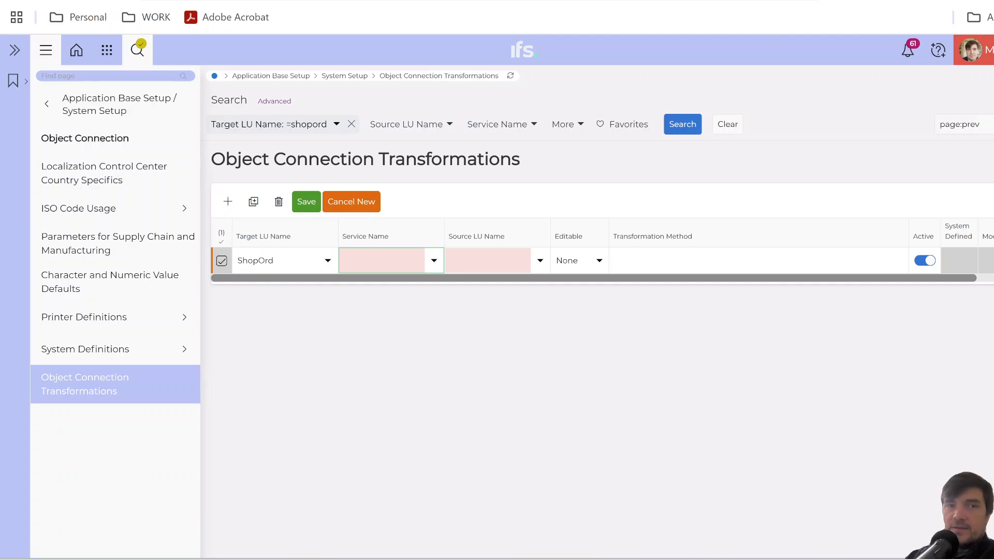
{"action": "left_click", "coordinate": [434, 261]}
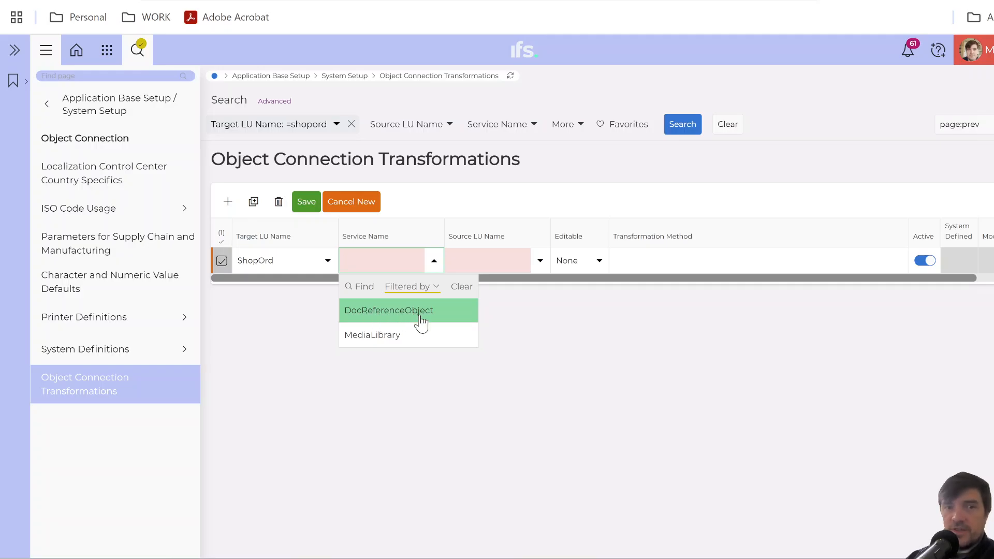
{"action": "left_click", "coordinate": [373, 319]}
{"action": "key", "text": "Tab"}
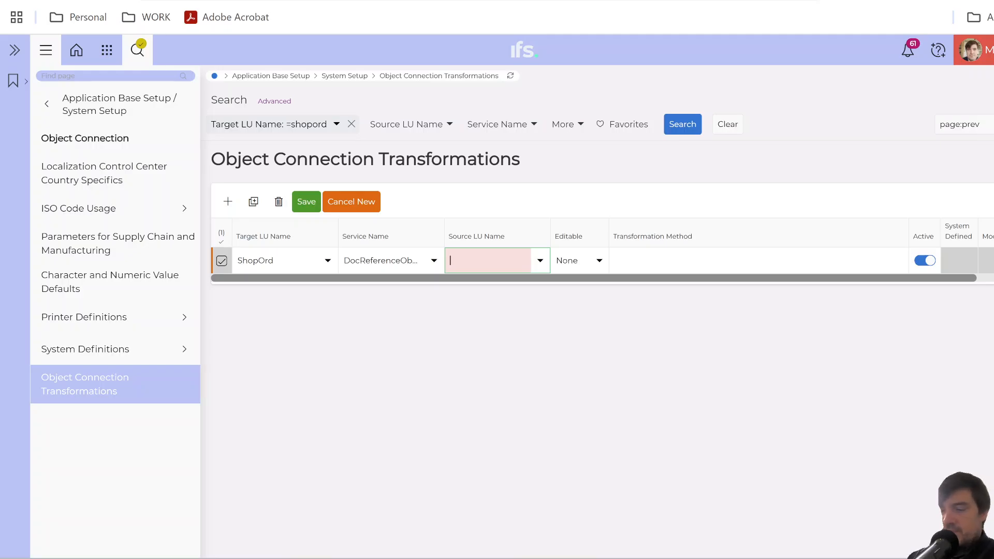
{"action": "type", "text": "Inventor"}
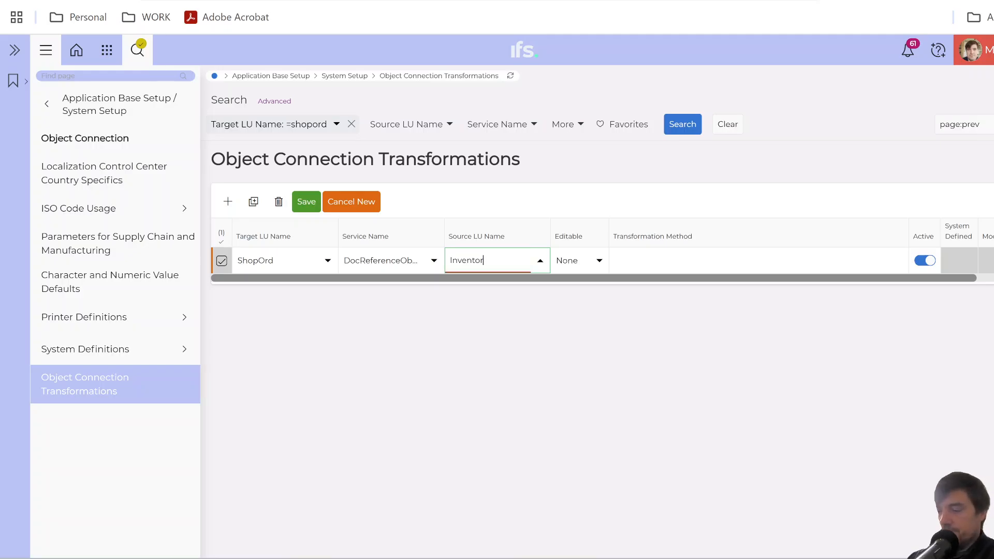
{"action": "type", "text": "yPart"}
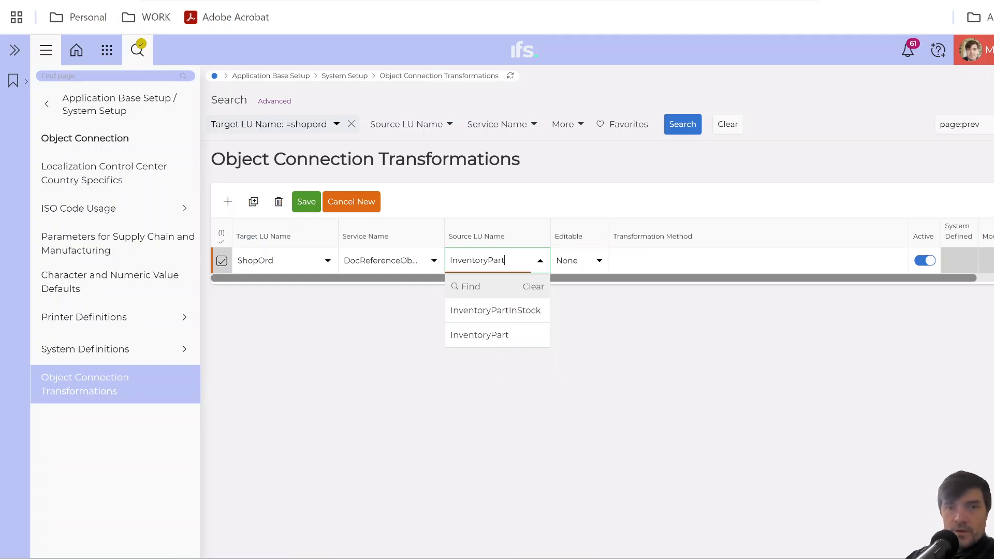
{"action": "left_click", "coordinate": [514, 336]}
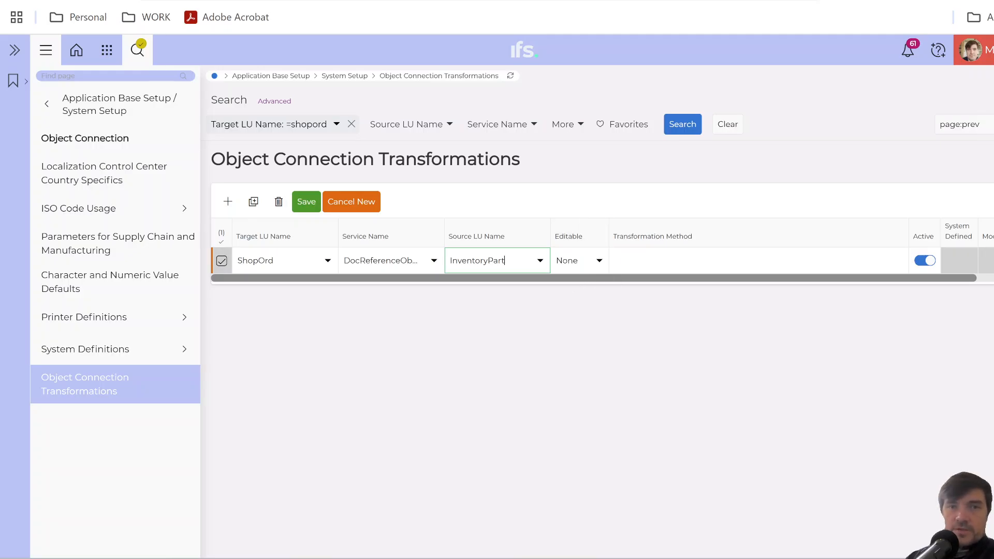
Make the transformation editable at Target, save it, and accept the CONTRACT and PART_NO key mapping.
{"action": "left_click", "coordinate": [599, 263]}
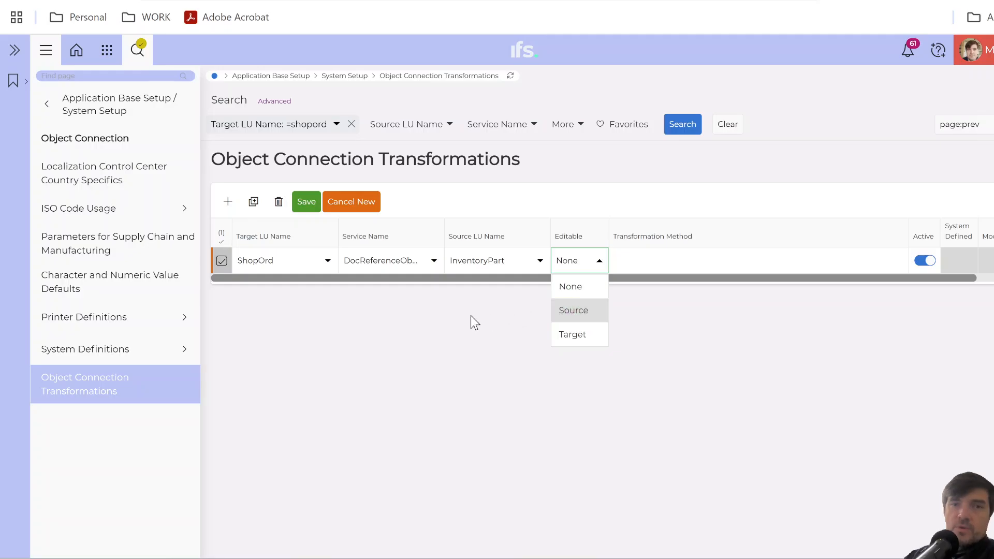
{"action": "left_click", "coordinate": [583, 334]}
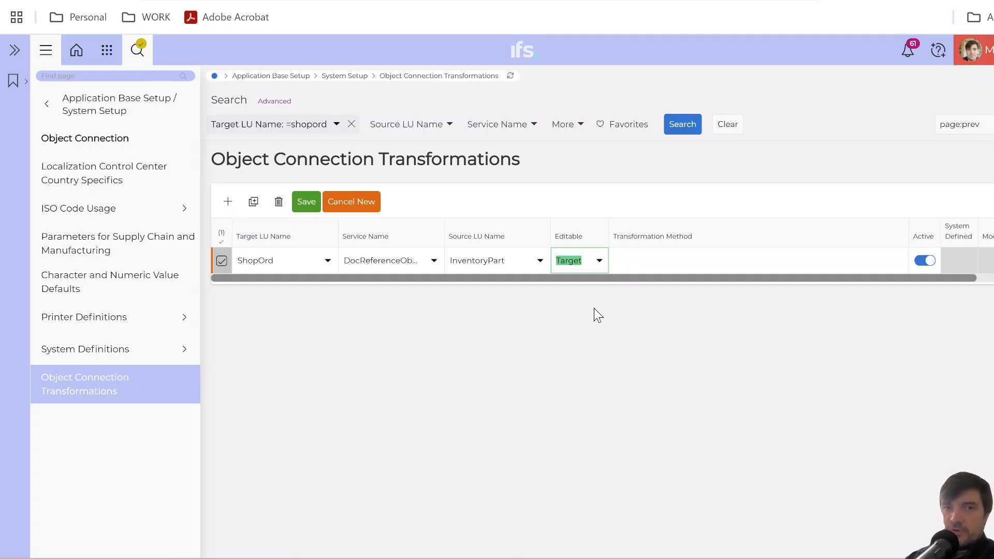
{"action": "left_click", "coordinate": [303, 205]}
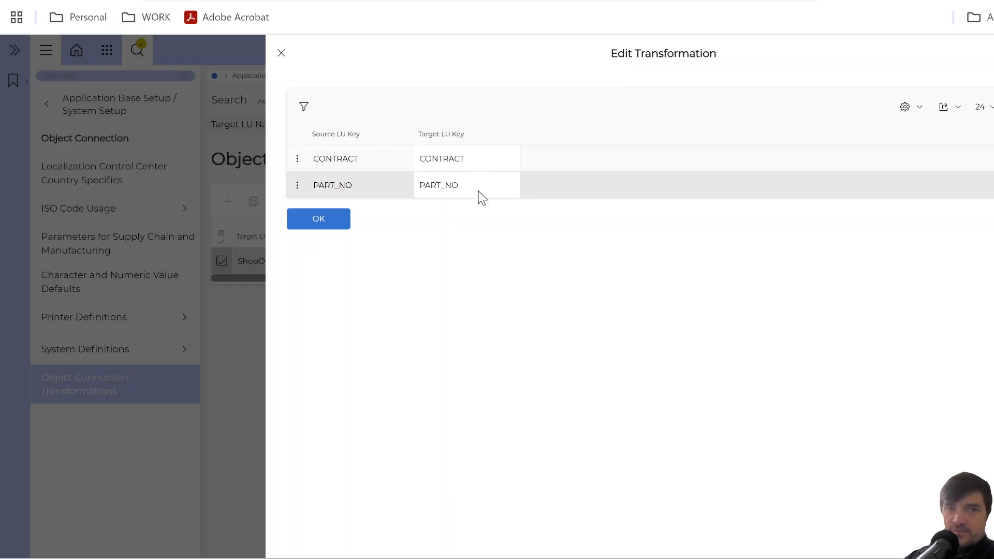
{"action": "left_click", "coordinate": [316, 223]}
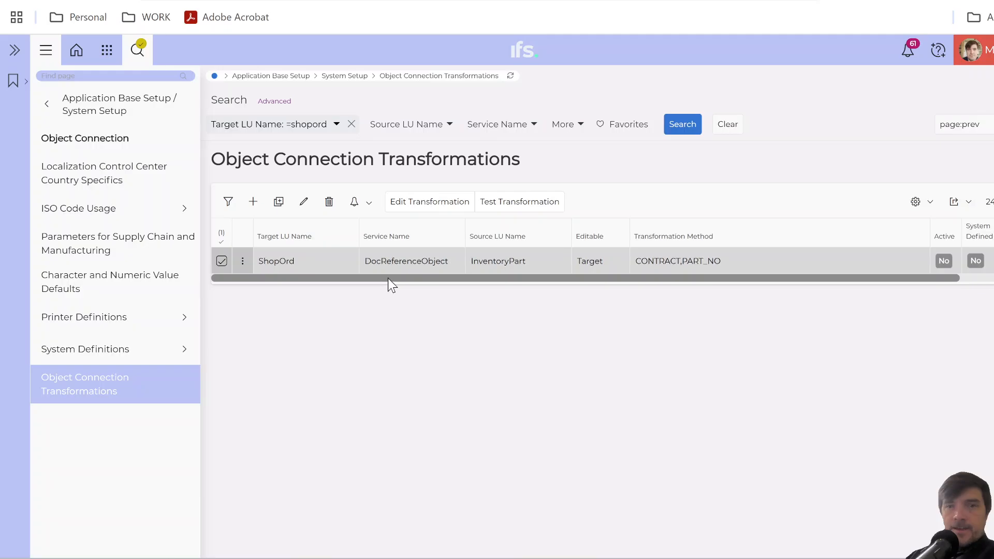
Refresh the transformations list, activate the ShopOrd–InventoryPart transformation, save it, and review its row.
{"action": "left_click_drag", "start_coordinate": [388, 278], "coordinate": [315, 282]}
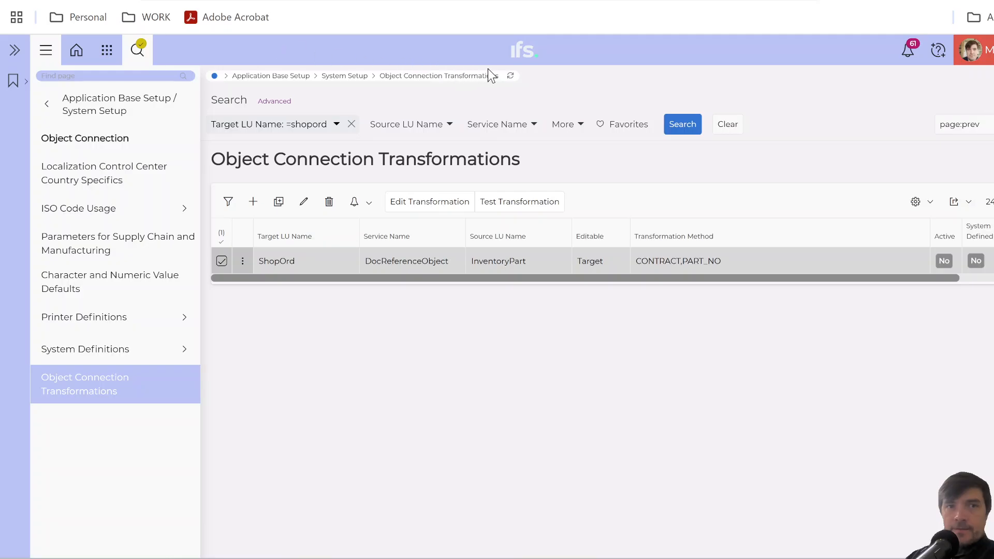
{"action": "left_click", "coordinate": [511, 77]}
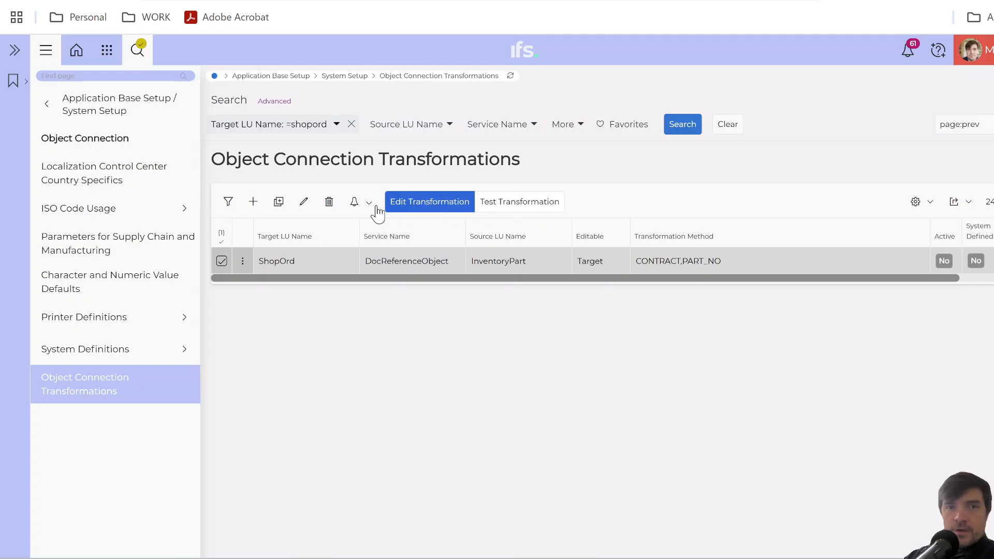
{"action": "left_click", "coordinate": [304, 202]}
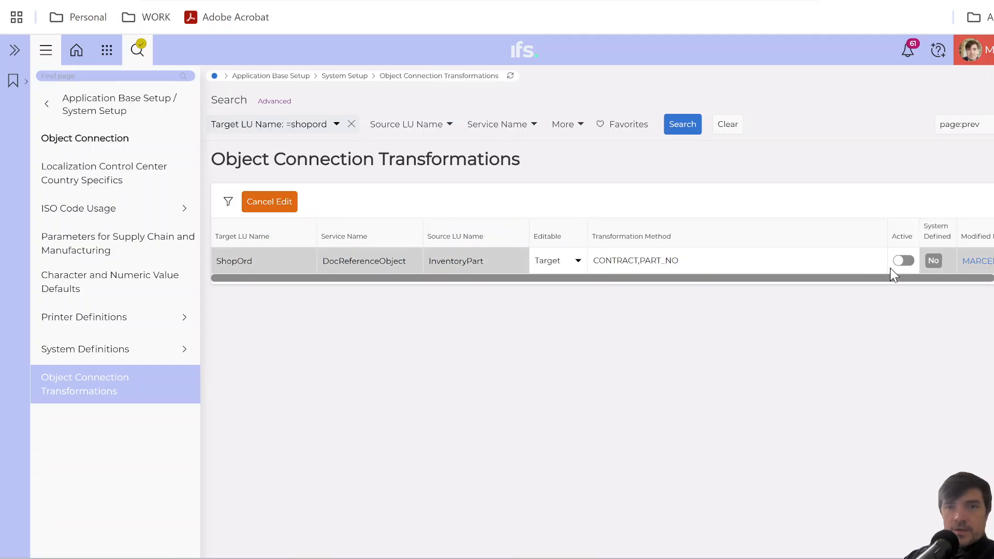
{"action": "left_click", "coordinate": [906, 262]}
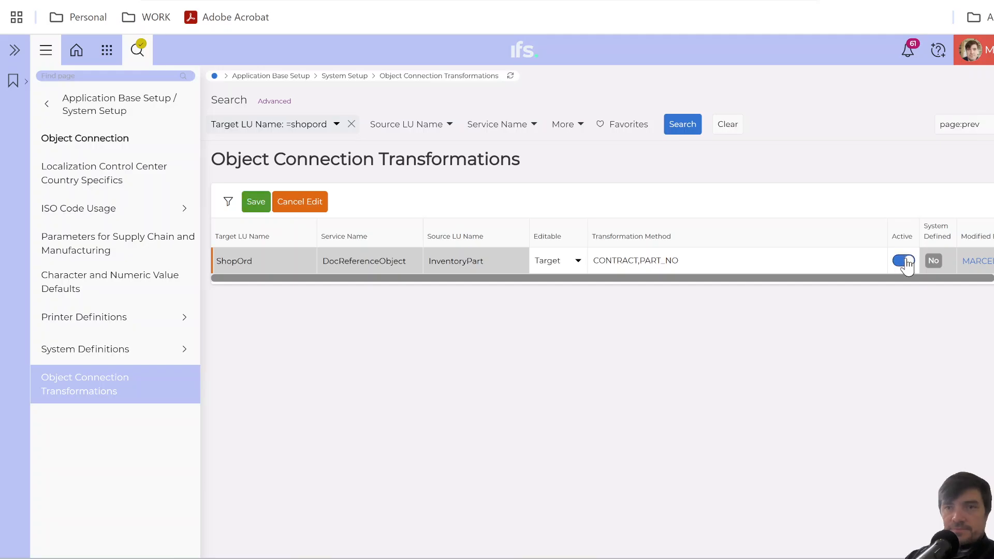
{"action": "left_click", "coordinate": [261, 203]}
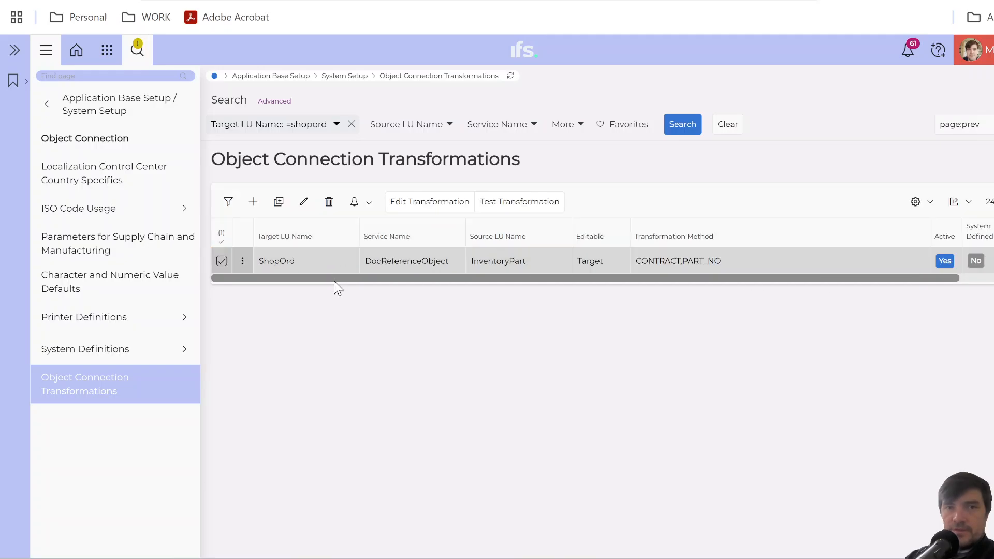
{"action": "left_click_drag", "start_coordinate": [406, 282], "coordinate": [880, 270]}
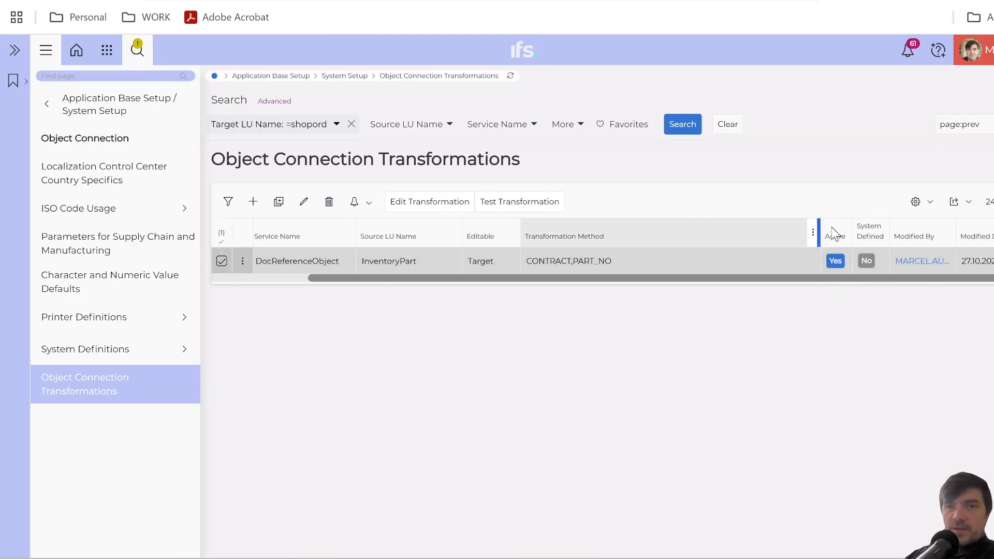
{"action": "left_click_drag", "start_coordinate": [708, 281], "coordinate": [433, 277]}
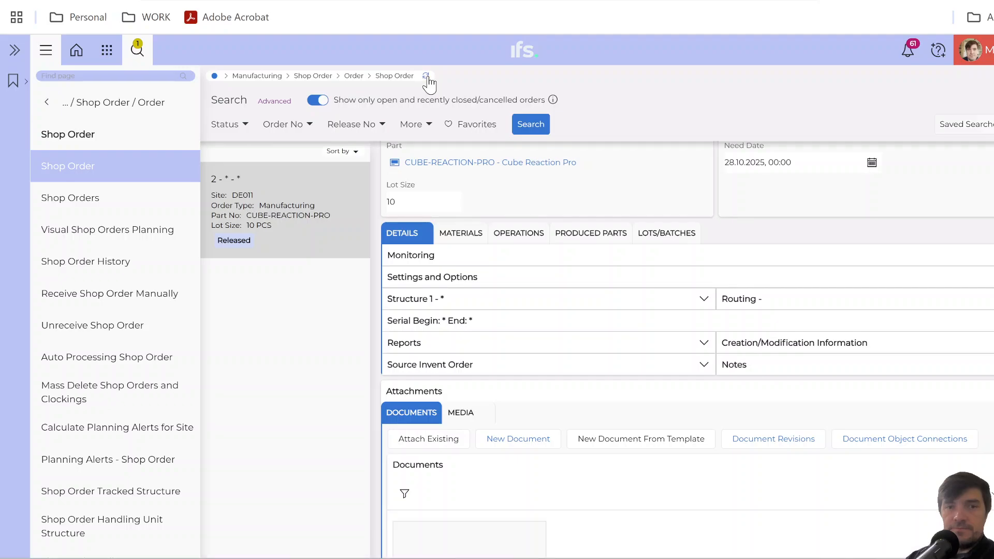
Return to the refreshed shop order and examine the attached bicycle document and its available actions.
{"action": "scroll", "coordinate": [586, 483], "scroll_direction": "down", "scroll_amount": 3}
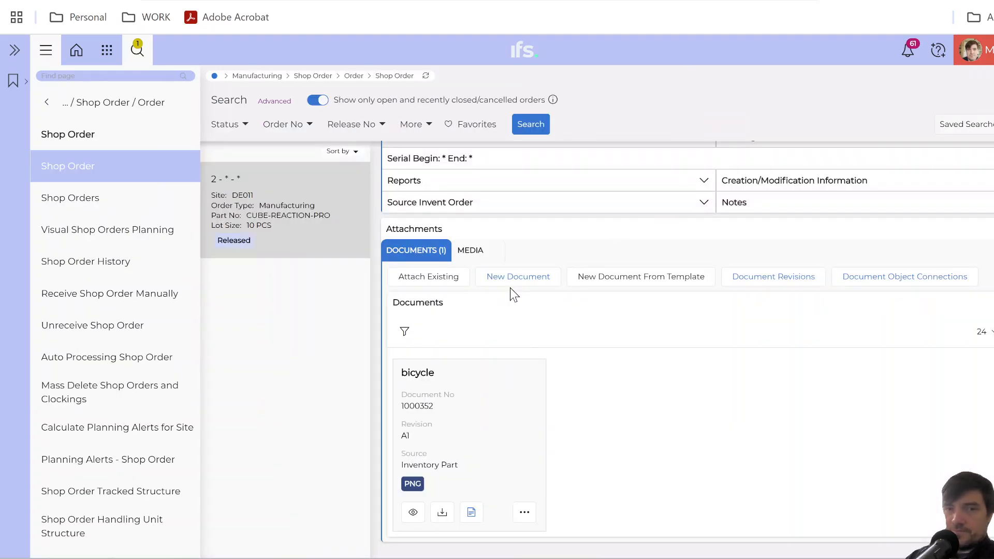
{"action": "left_click", "coordinate": [524, 510]}
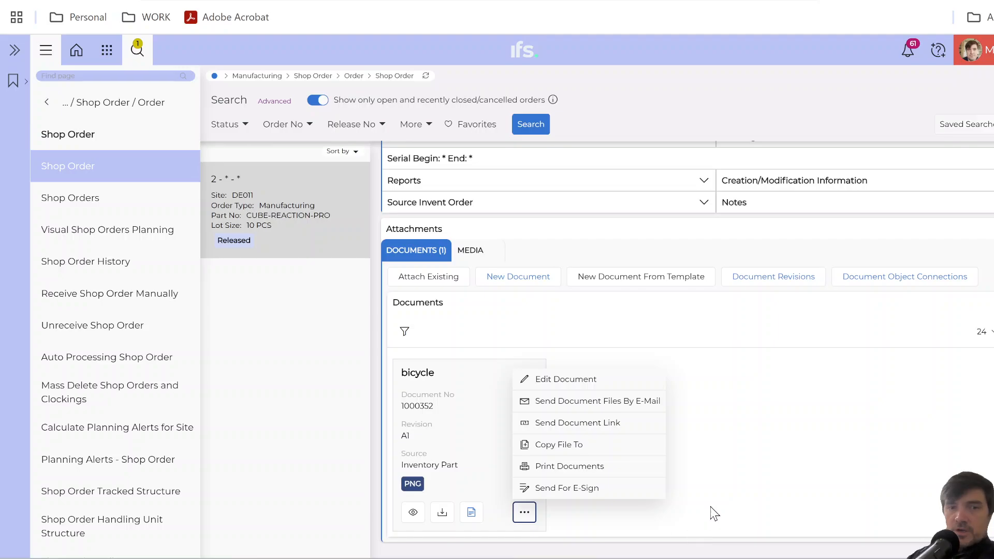
{"action": "left_click", "coordinate": [719, 415]}
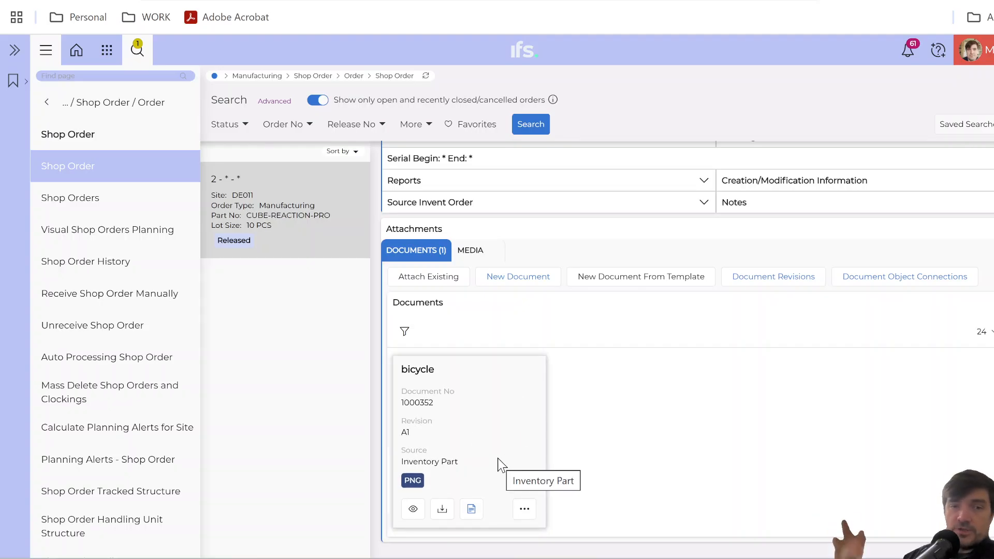
Start another new shop order and choose CUBE-REACTION-PRO as its part.
{"action": "scroll", "coordinate": [508, 412], "scroll_direction": "up", "scroll_amount": 6}
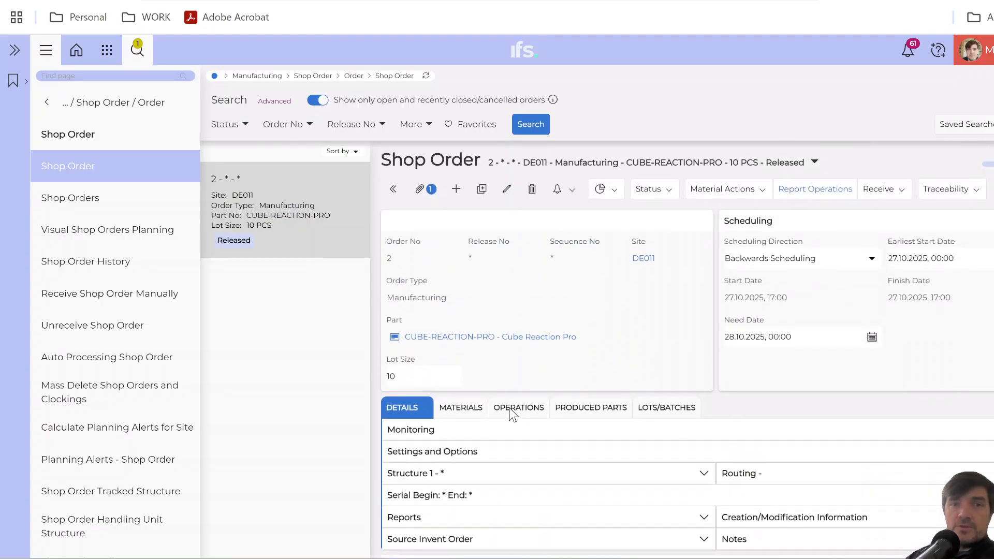
{"action": "left_click", "coordinate": [456, 189]}
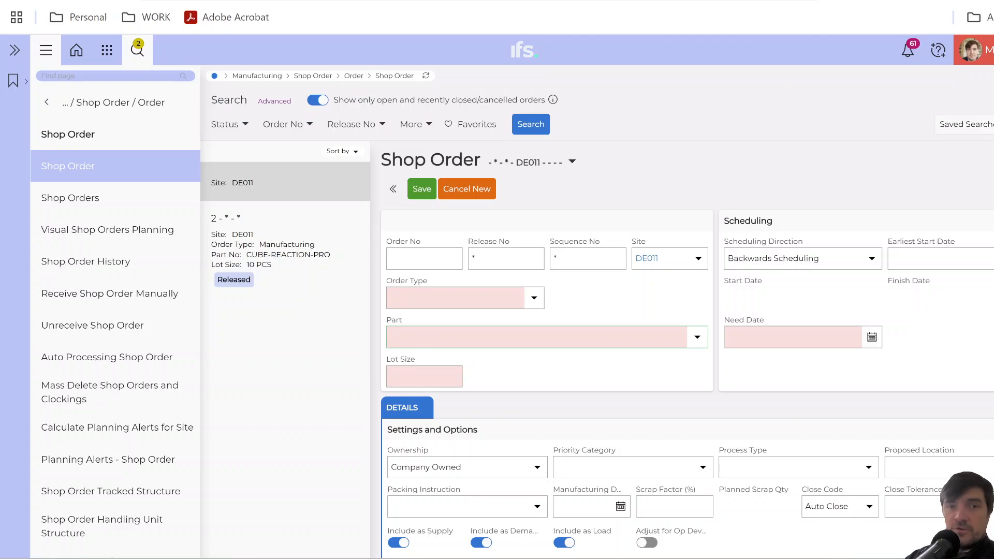
{"action": "type", "text": "cu"}
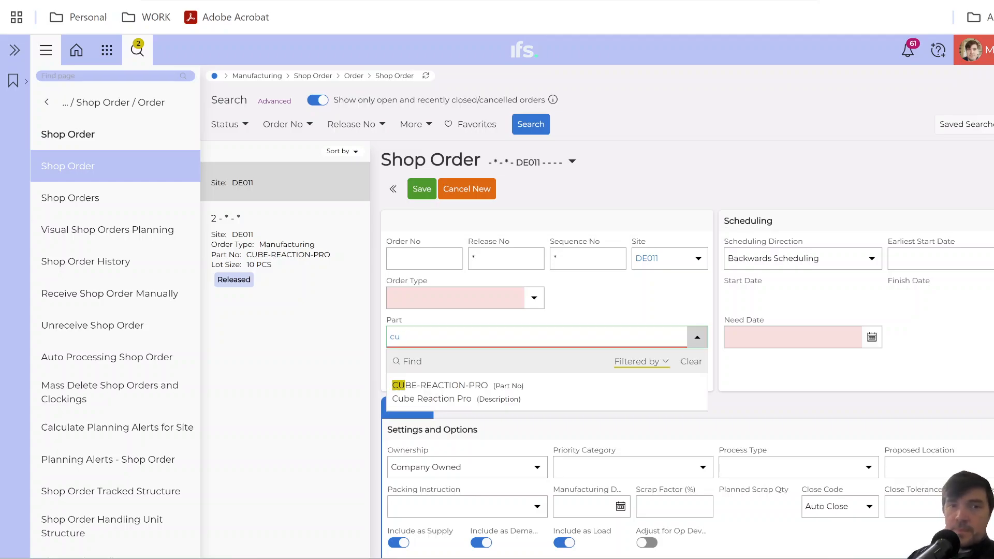
{"action": "left_click", "coordinate": [424, 395]}
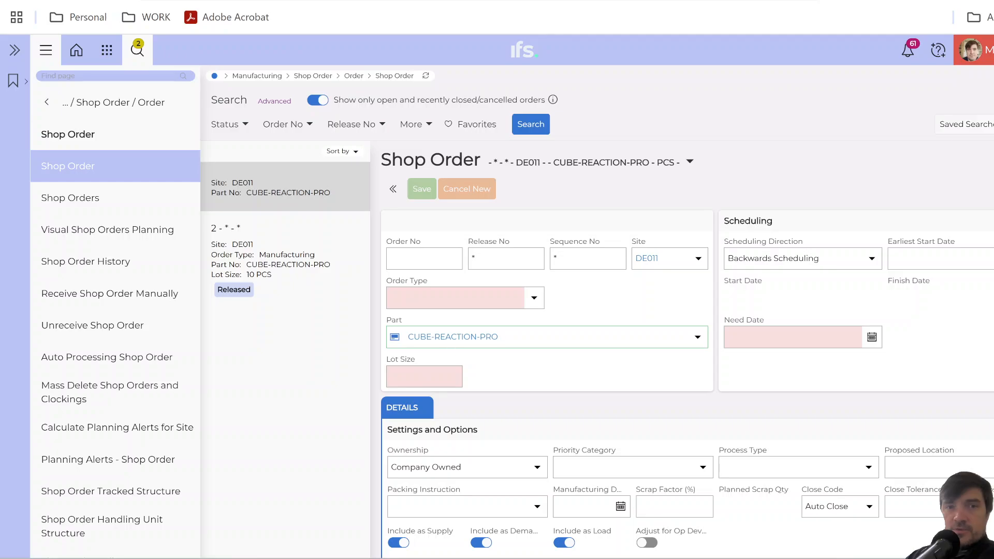
Set the new shop order's lot size to 1, save it, and accept creating it without operations.
{"action": "key", "text": "Tab"}
{"action": "type", "text": "1"}
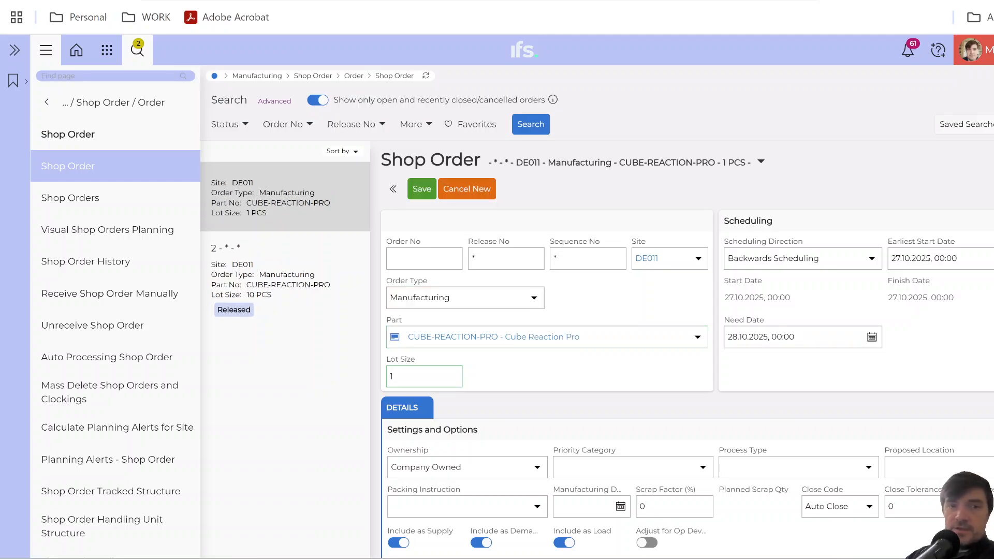
{"action": "left_click", "coordinate": [426, 193]}
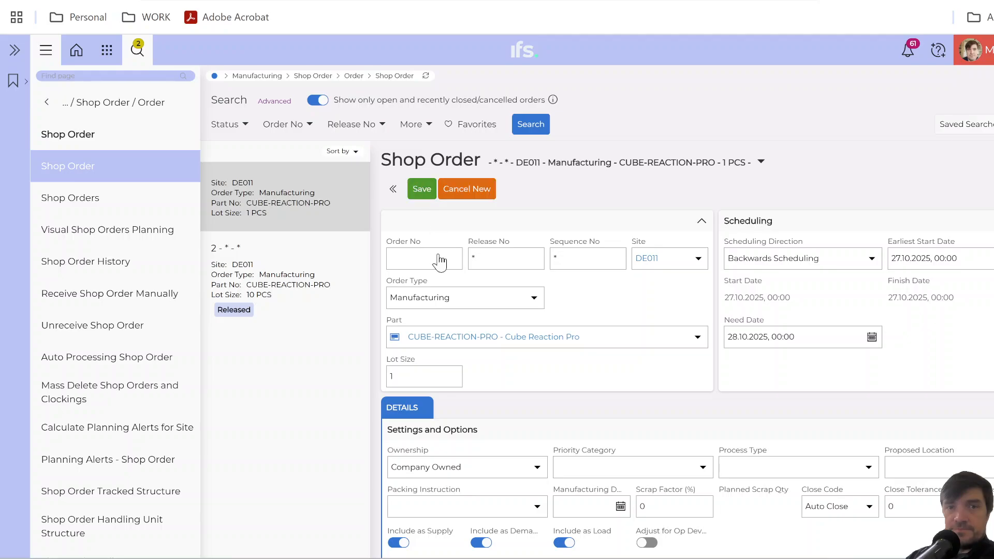
{"action": "left_click", "coordinate": [421, 190]}
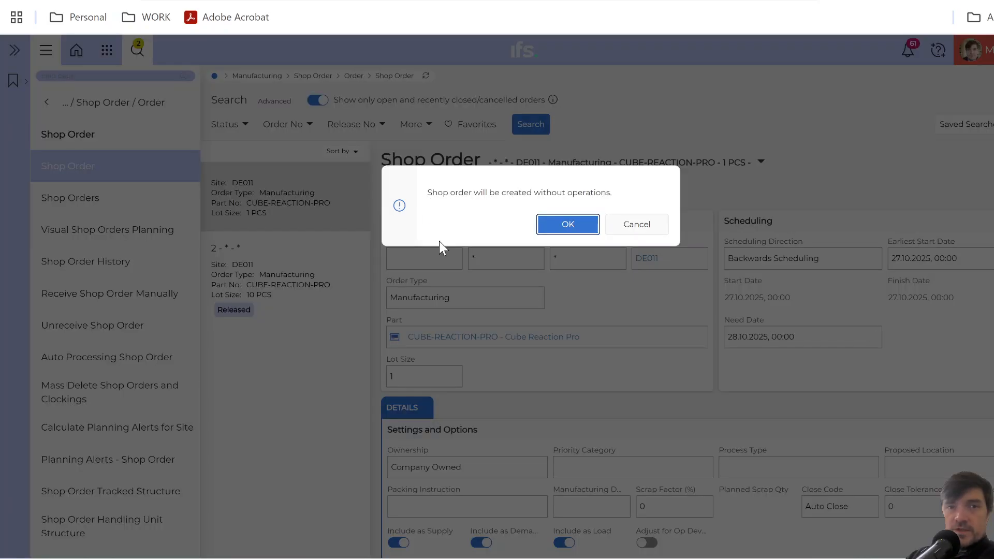
{"action": "left_click", "coordinate": [568, 226]}
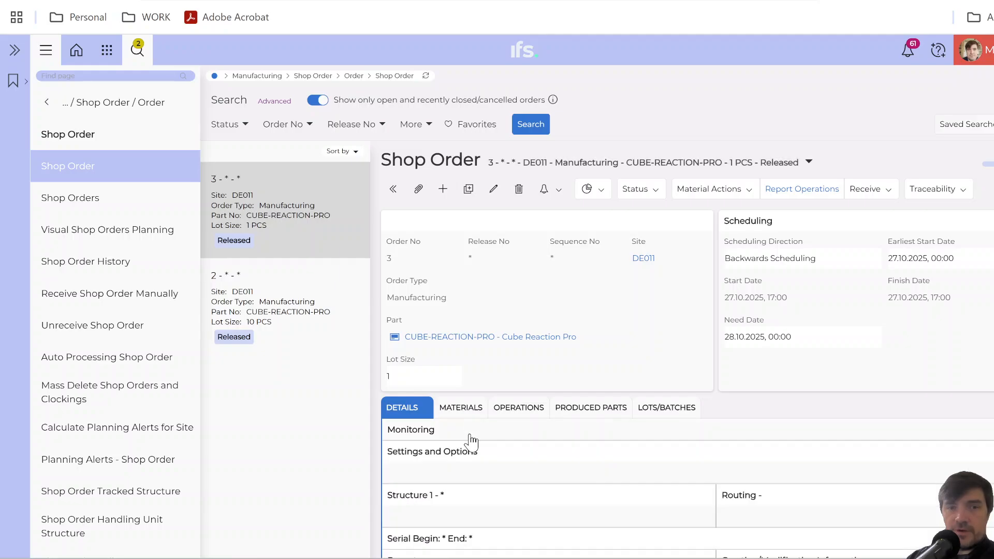
Find the bicycle document in the new shop order's attachments, view its drawing, and close the preview.
{"action": "left_click", "coordinate": [472, 435]}
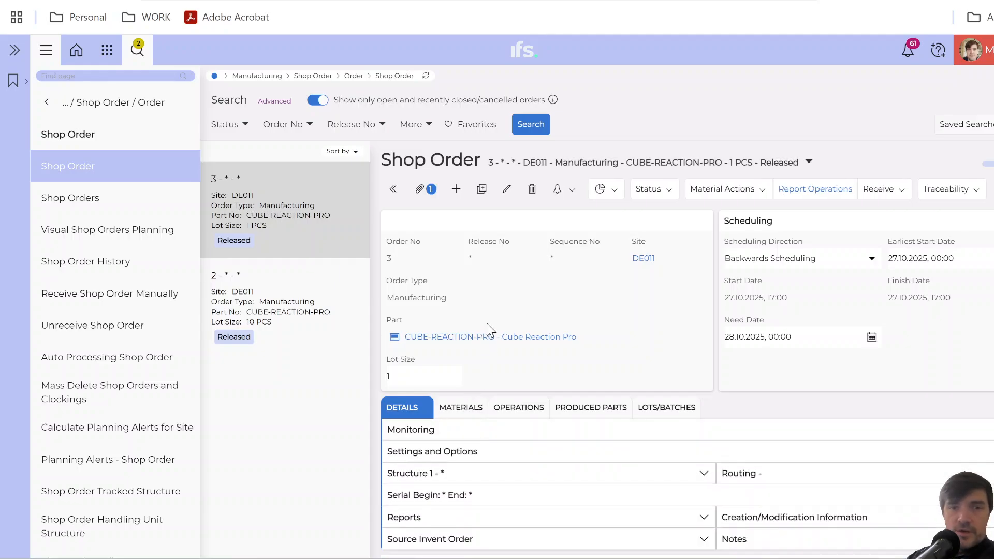
{"action": "scroll", "coordinate": [489, 324], "scroll_direction": "down", "scroll_amount": 2}
{"action": "scroll", "coordinate": [489, 325], "scroll_direction": "down", "scroll_amount": 5}
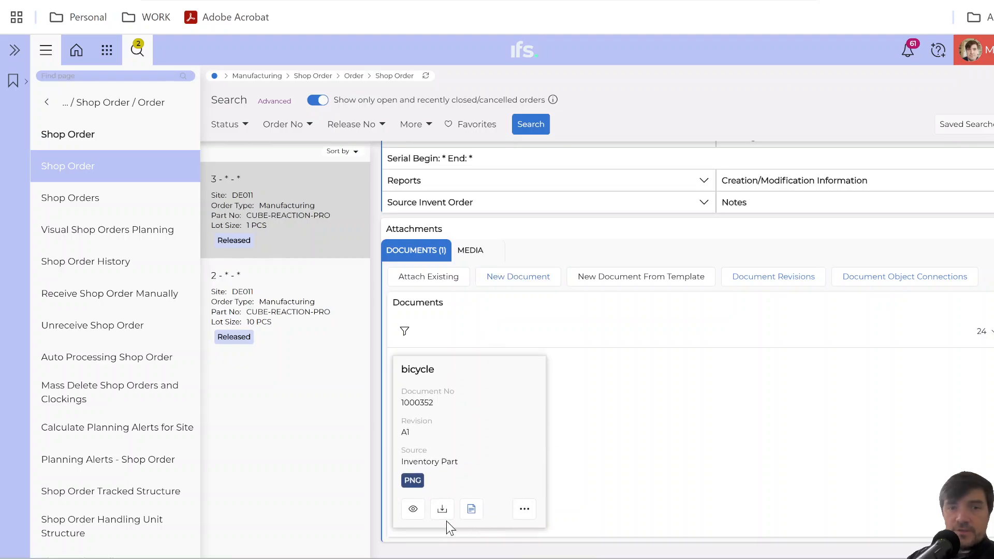
{"action": "left_click", "coordinate": [414, 509]}
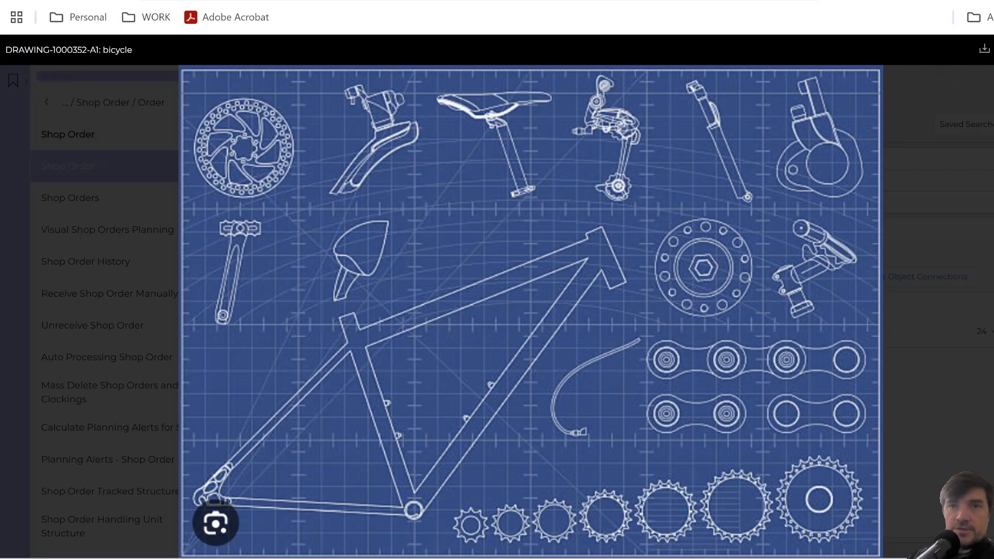
{"action": "key", "text": "Escape"}
{"action": "scroll", "coordinate": [541, 347], "scroll_direction": "up", "scroll_amount": 5}
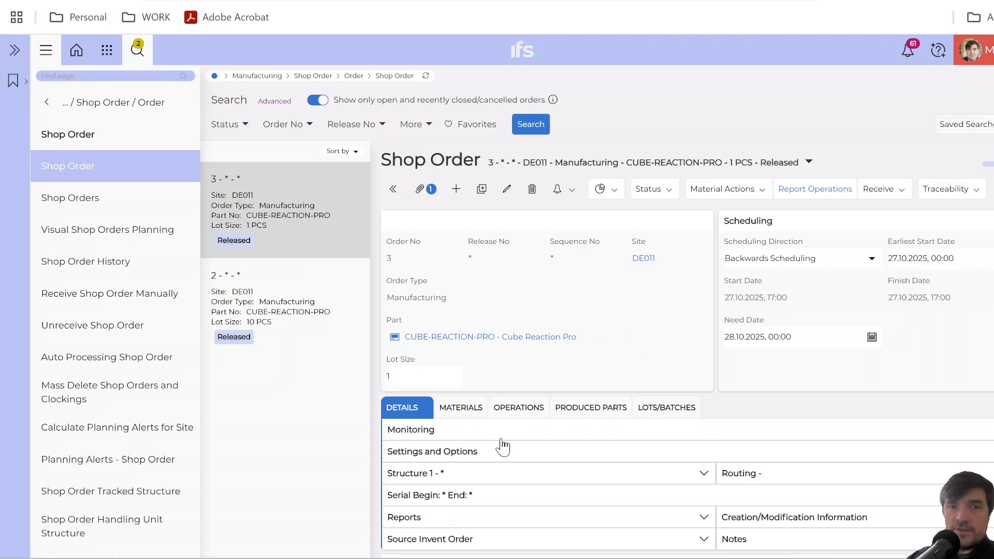
Try the Edit Document action on the attached bicycle document, cancelling the save of its PNG file.
{"action": "scroll", "coordinate": [507, 466], "scroll_direction": "down", "scroll_amount": 5}
{"action": "scroll", "coordinate": [507, 466], "scroll_direction": "up", "scroll_amount": 2}
{"action": "scroll", "coordinate": [493, 460], "scroll_direction": "down", "scroll_amount": 2}
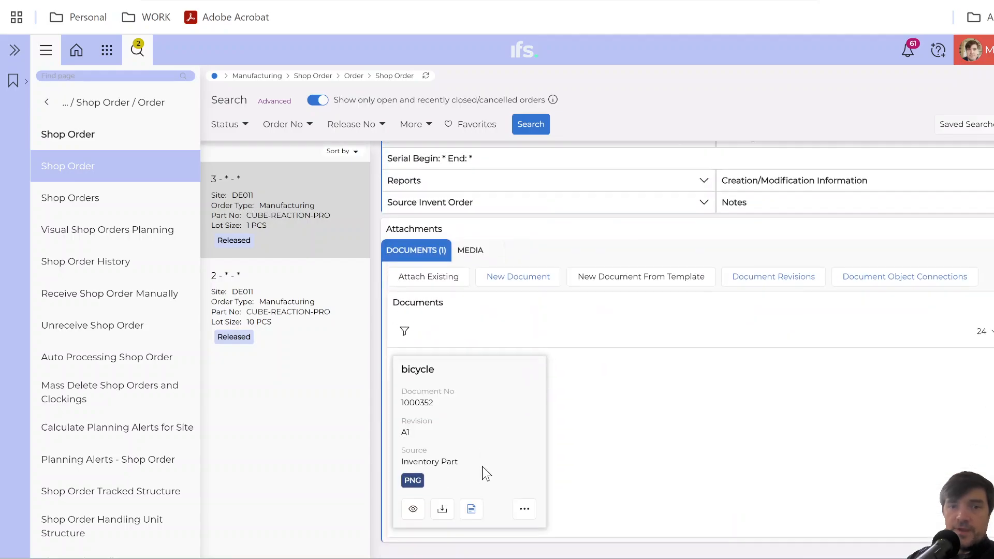
{"action": "left_click", "coordinate": [525, 512]}
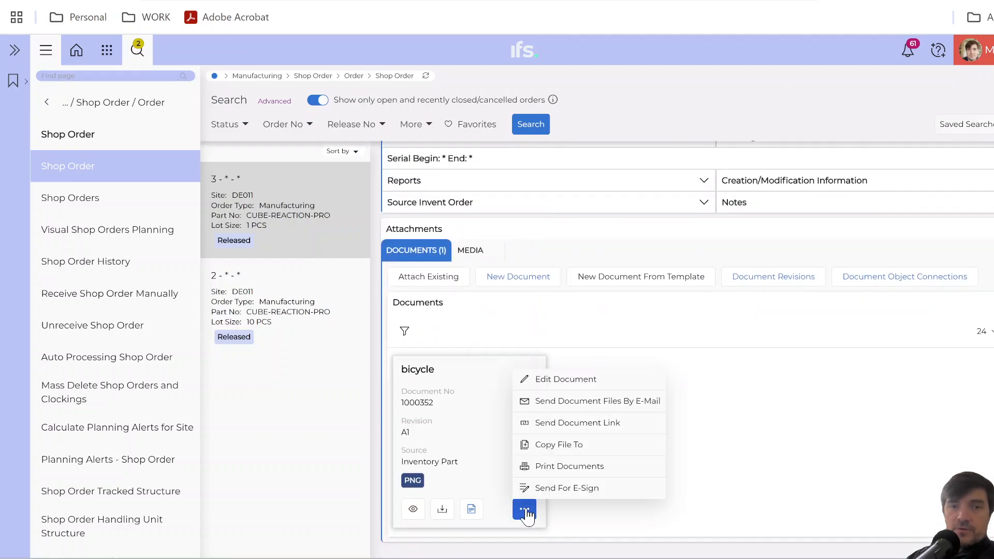
{"action": "left_click", "coordinate": [582, 385]}
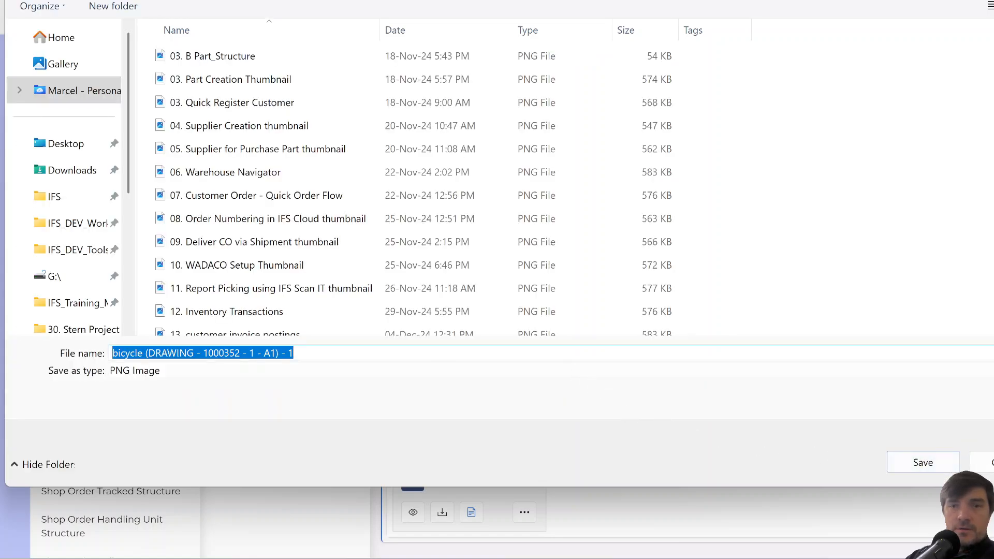
{"action": "left_click", "coordinate": [984, 463]}
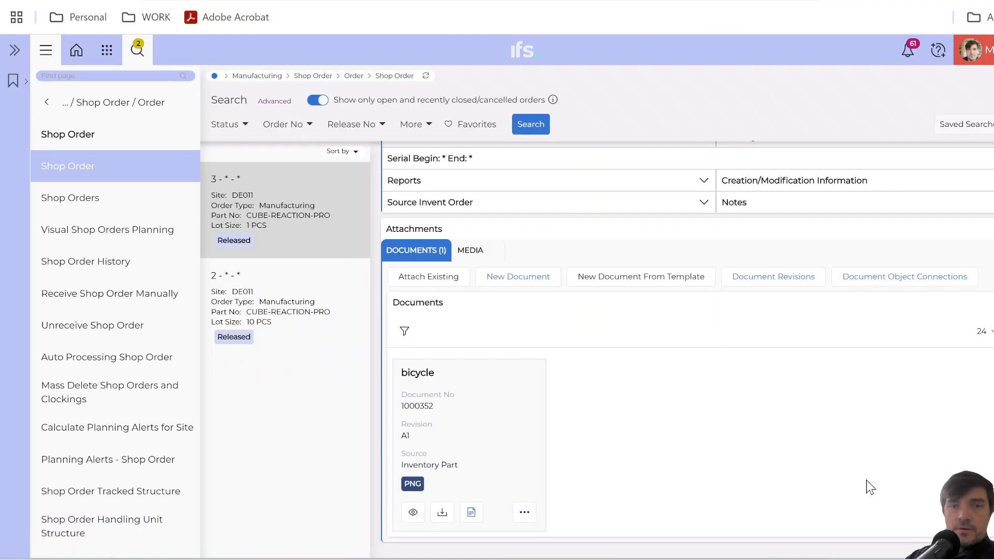
Open the bicycle document's revision details and examine its connected objects, selecting the InventoryPart row.
{"action": "left_click", "coordinate": [524, 514]}
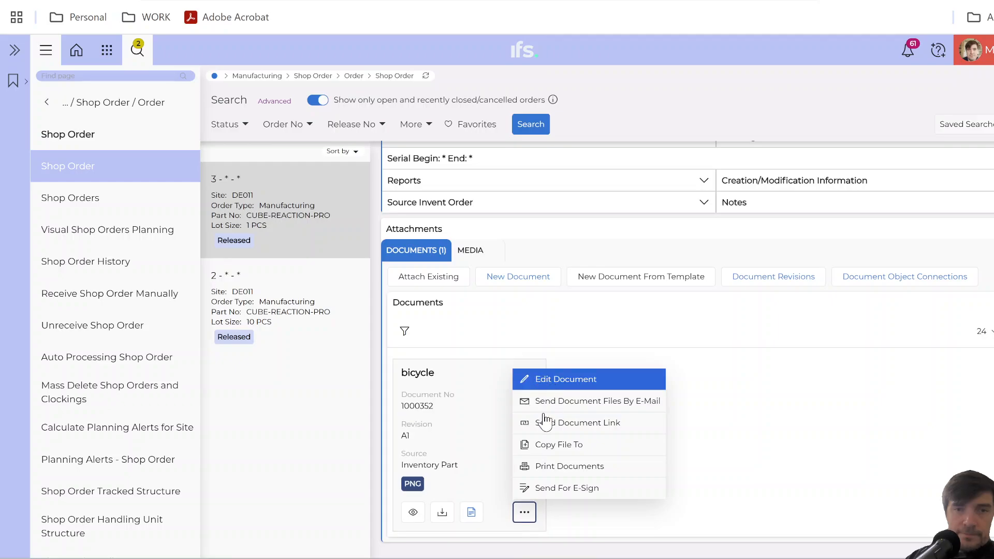
{"action": "left_click", "coordinate": [472, 510]}
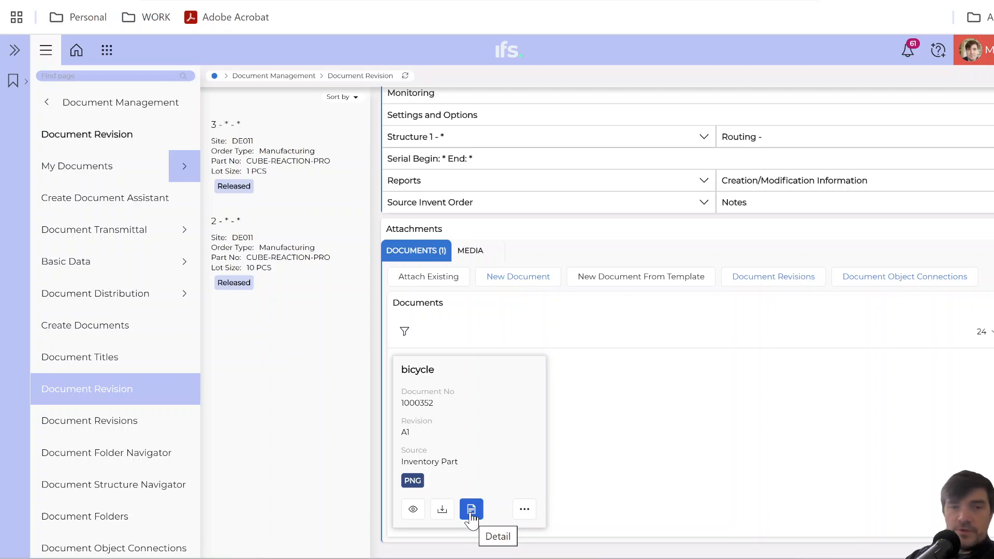
{"action": "left_click", "coordinate": [471, 510]}
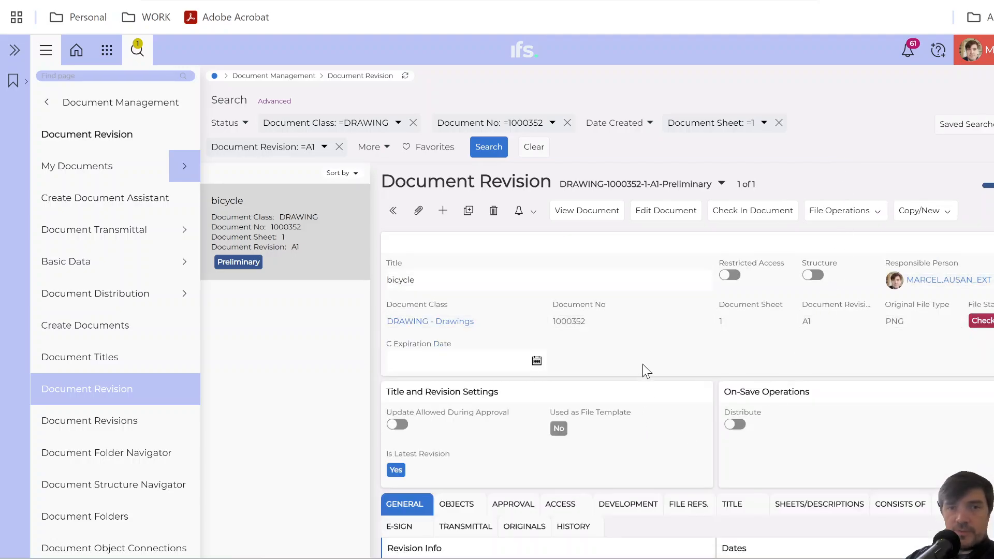
{"action": "scroll", "coordinate": [644, 366], "scroll_direction": "down", "scroll_amount": 7}
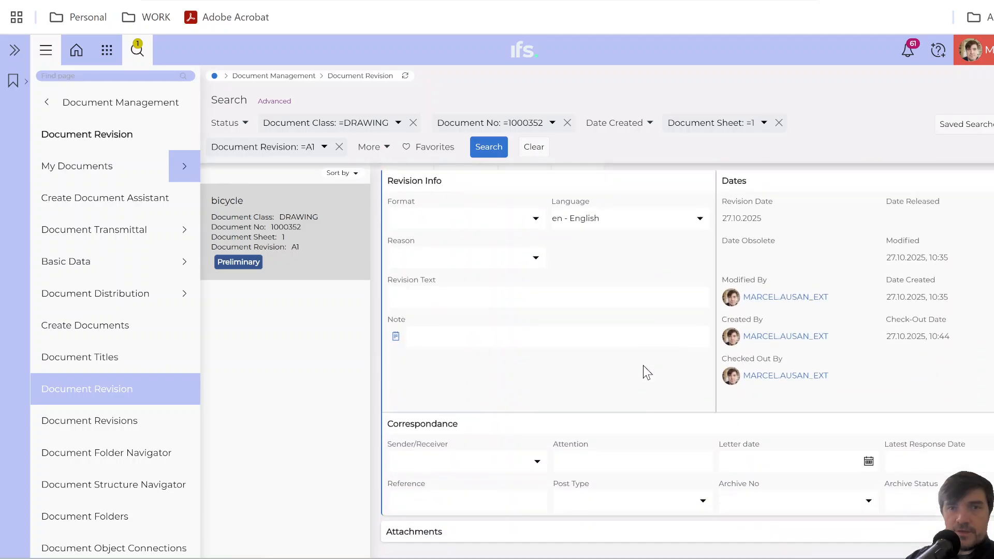
{"action": "scroll", "coordinate": [644, 366], "scroll_direction": "up", "scroll_amount": 3}
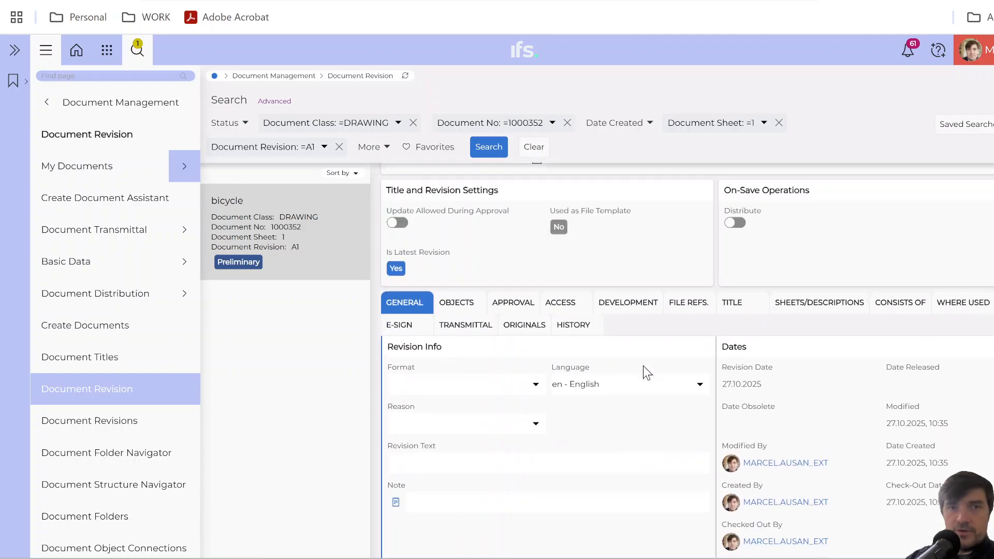
{"action": "left_click", "coordinate": [454, 303]}
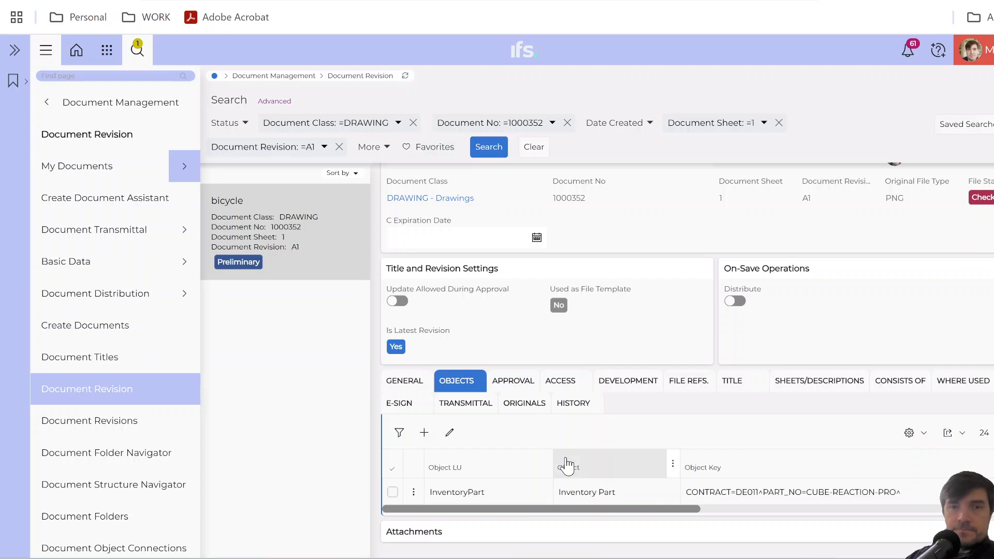
{"action": "left_click", "coordinate": [392, 492]}
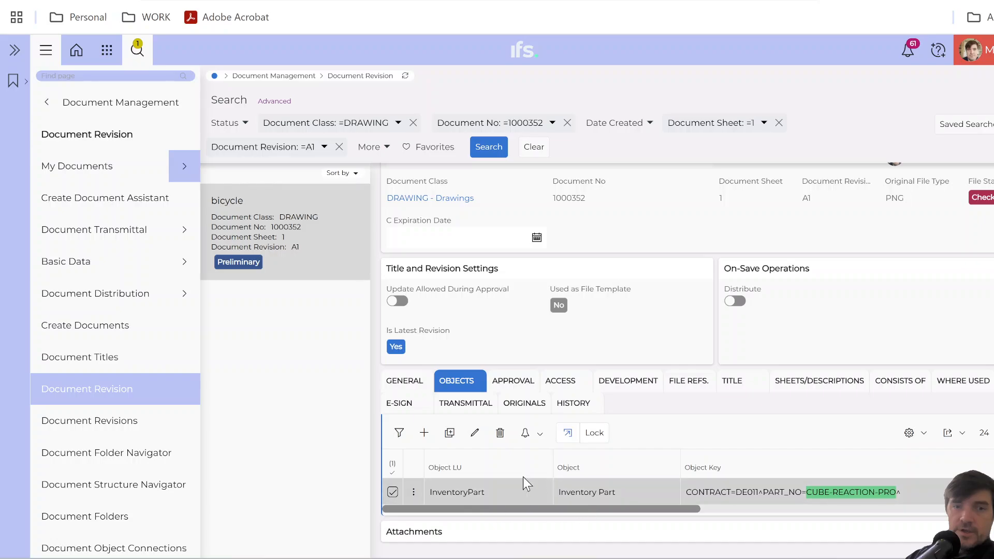
Return to the shop order to review its attached bicycle document, and revisit the ShopOrd transformation in Object Connection Transformations.
{"action": "left_click", "coordinate": [406, 77]}
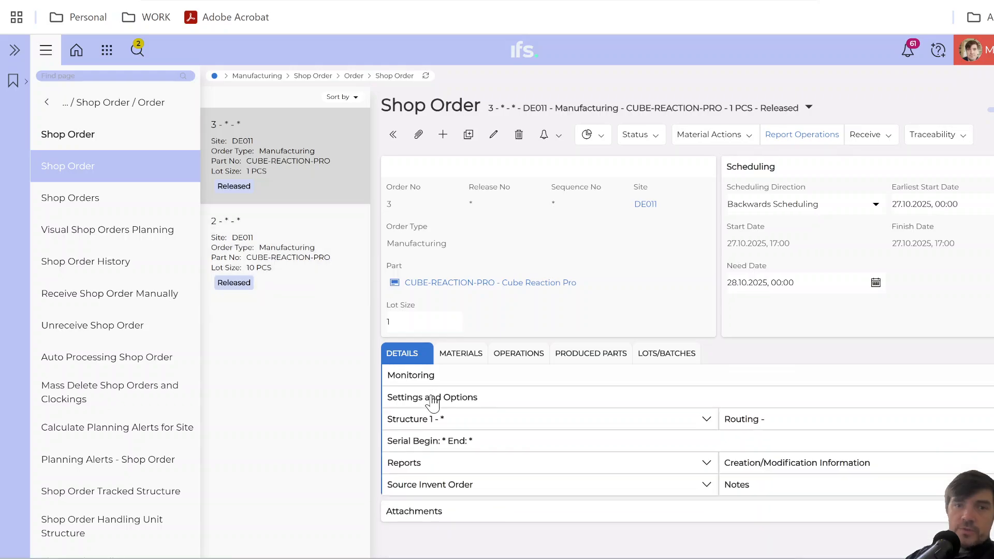
{"action": "scroll", "coordinate": [463, 485], "scroll_direction": "down", "scroll_amount": 2}
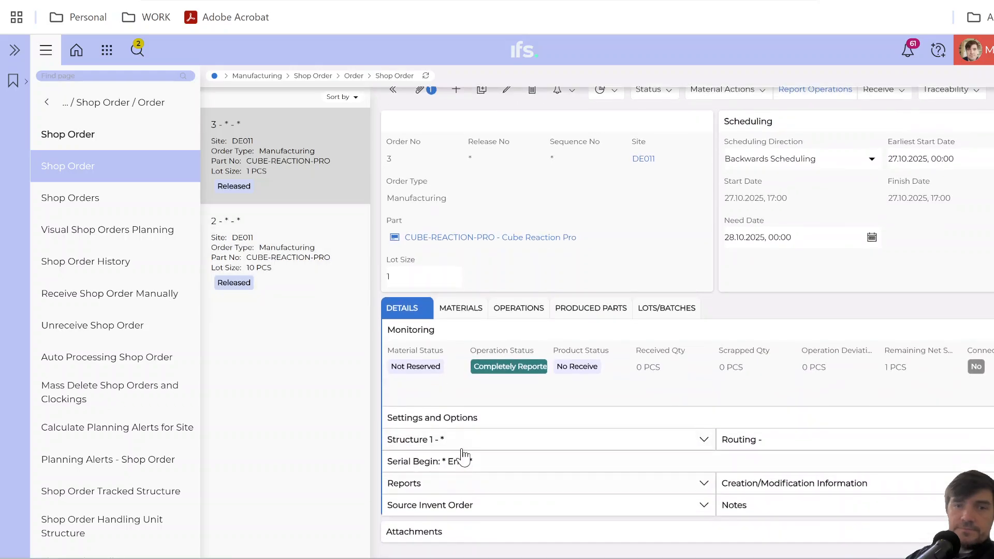
{"action": "left_click", "coordinate": [441, 535]}
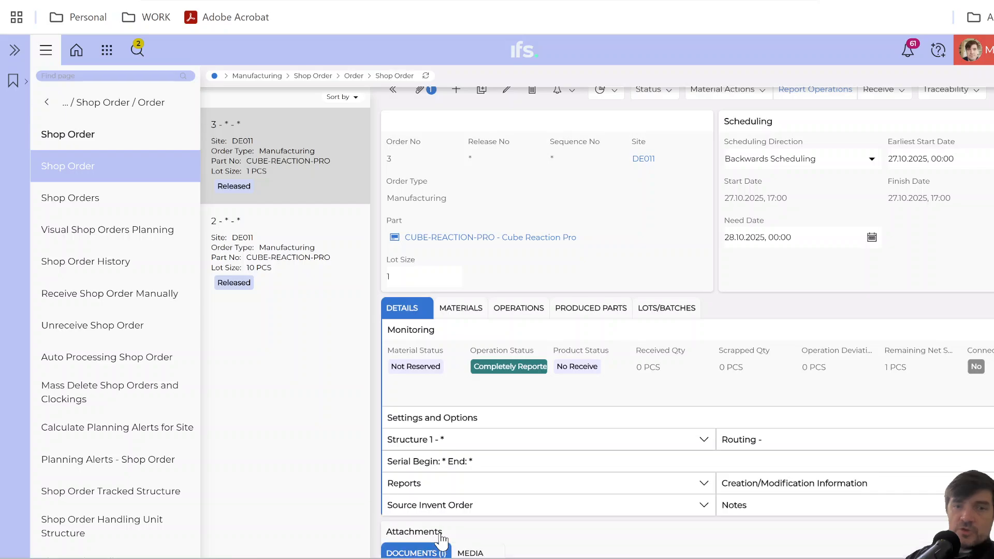
{"action": "scroll", "coordinate": [441, 539], "scroll_direction": "down", "scroll_amount": 5}
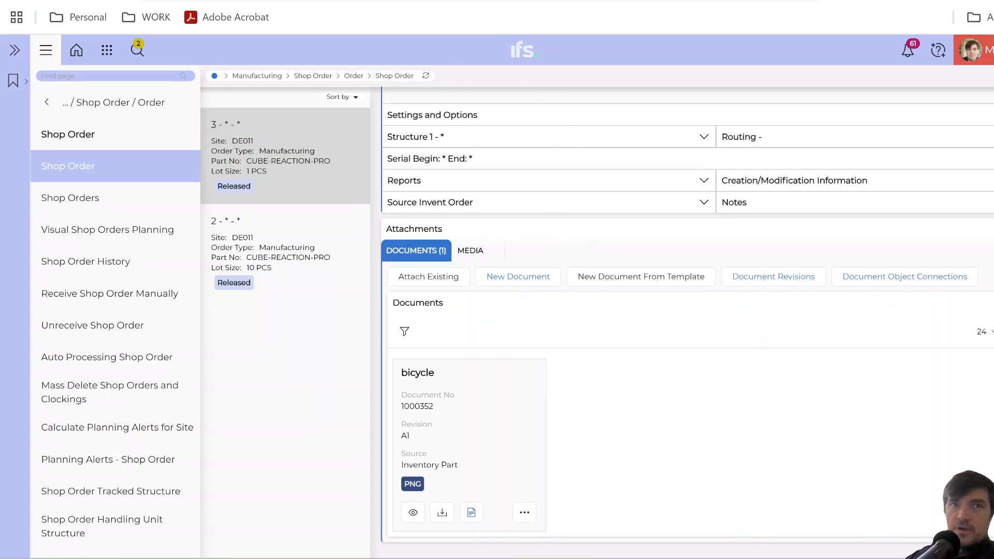
{"action": "left_click", "coordinate": [466, 2]}
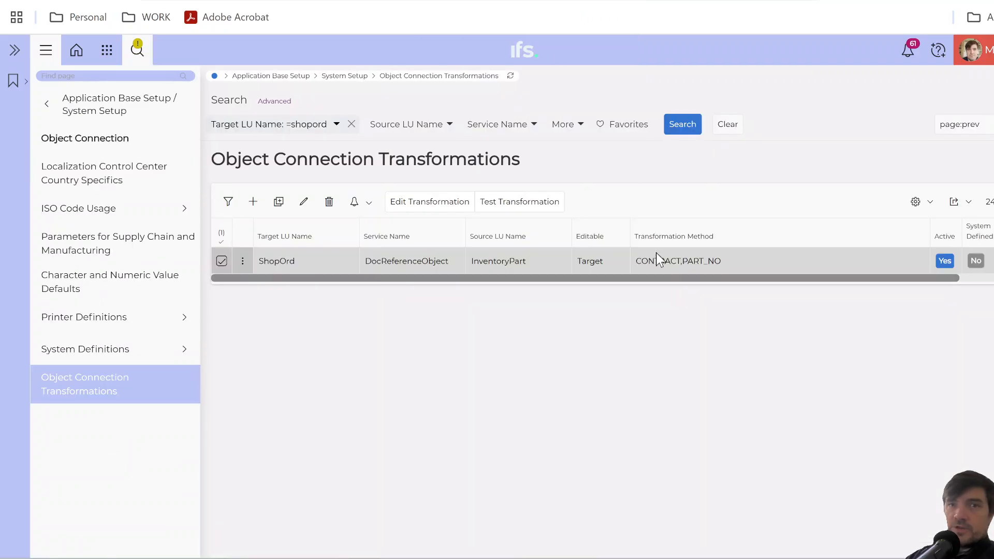